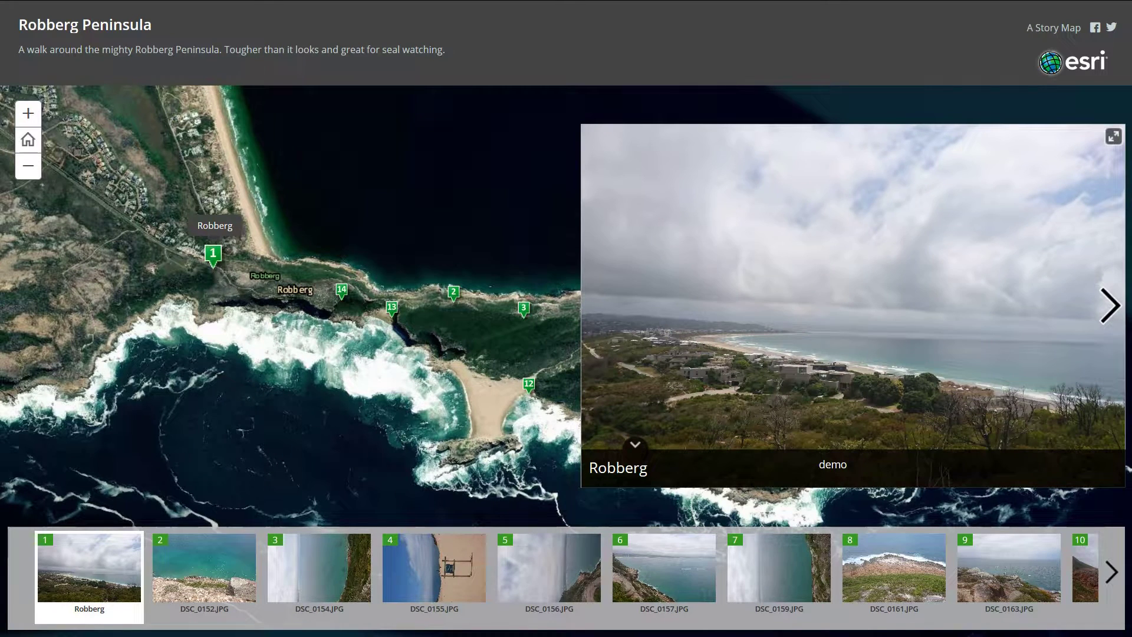
- Frame the whole Robberg Peninsula with all 14 numbered points, then advance to photo DSC_0152.JPG
left_click_drag(481, 388, 345, 365)
scroll(335, 345, "down", 1)
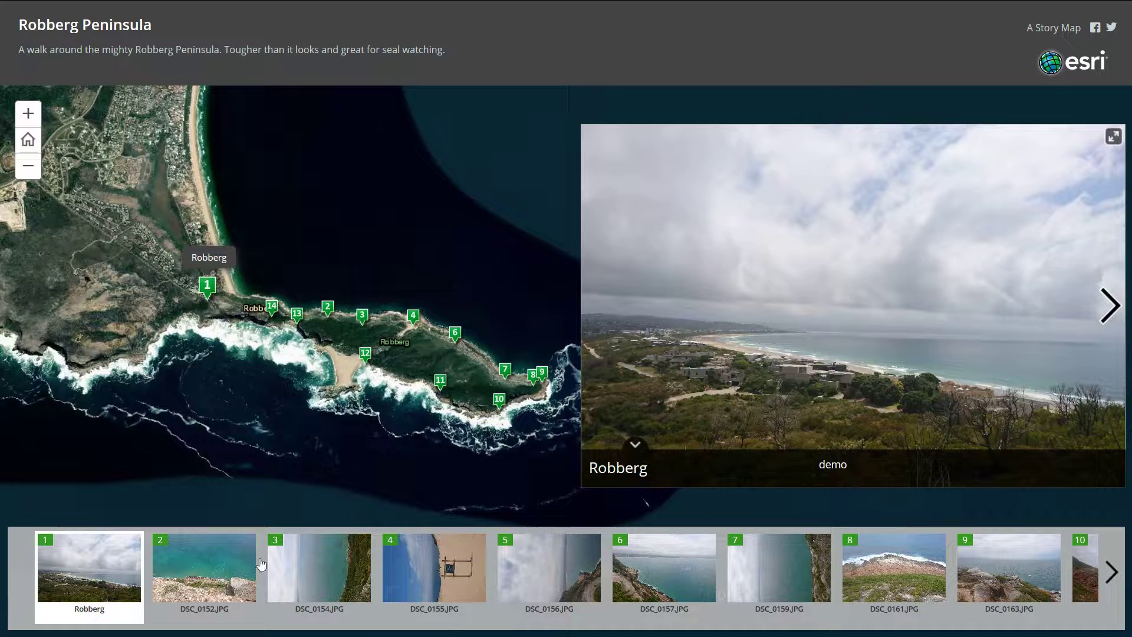
mouse_move(405, 293)
left_mouse_down()
mouse_move(369, 245)
mouse_move(339, 247)
left_mouse_up()
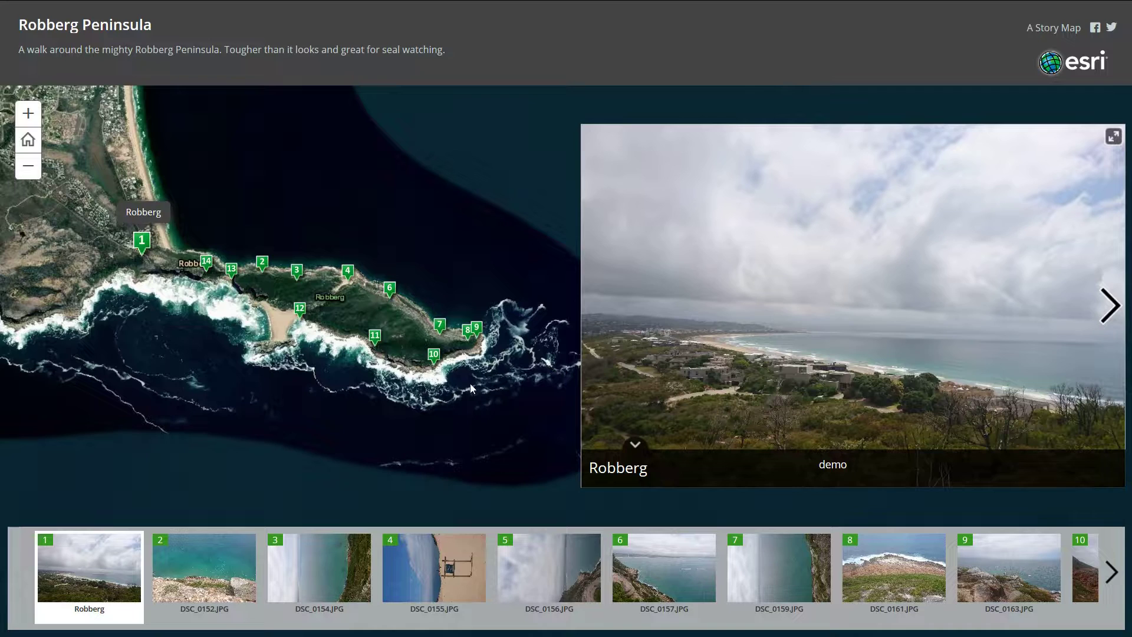
left_click(1112, 305)
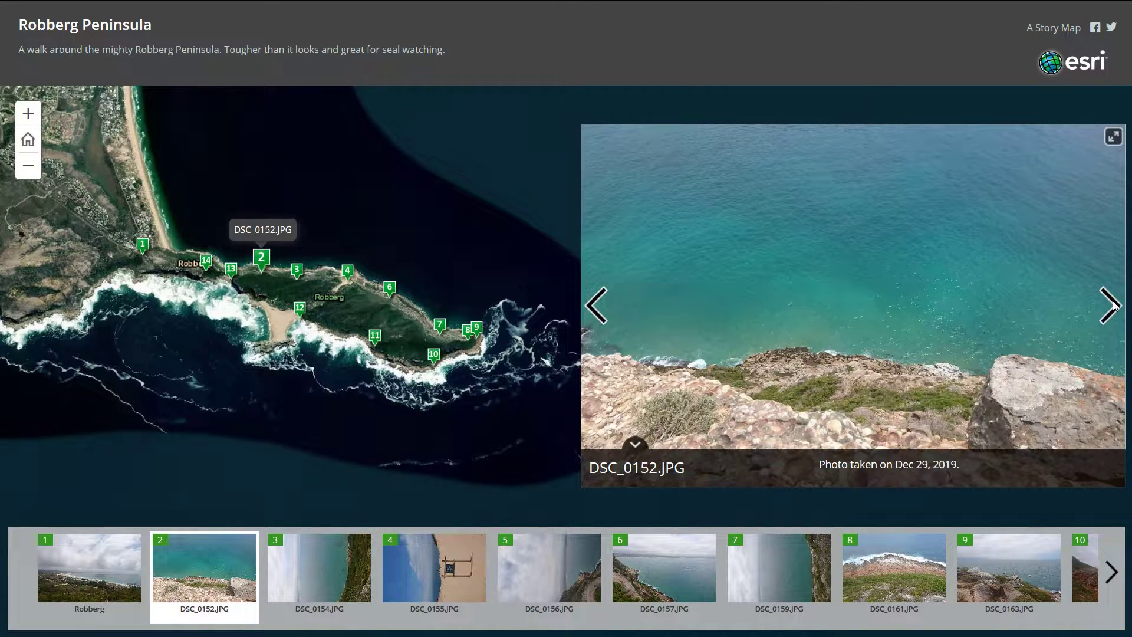
- Step the tour forward to photos DSC_0154.JPG and DSC_0155.JPG
left_click(1113, 305)
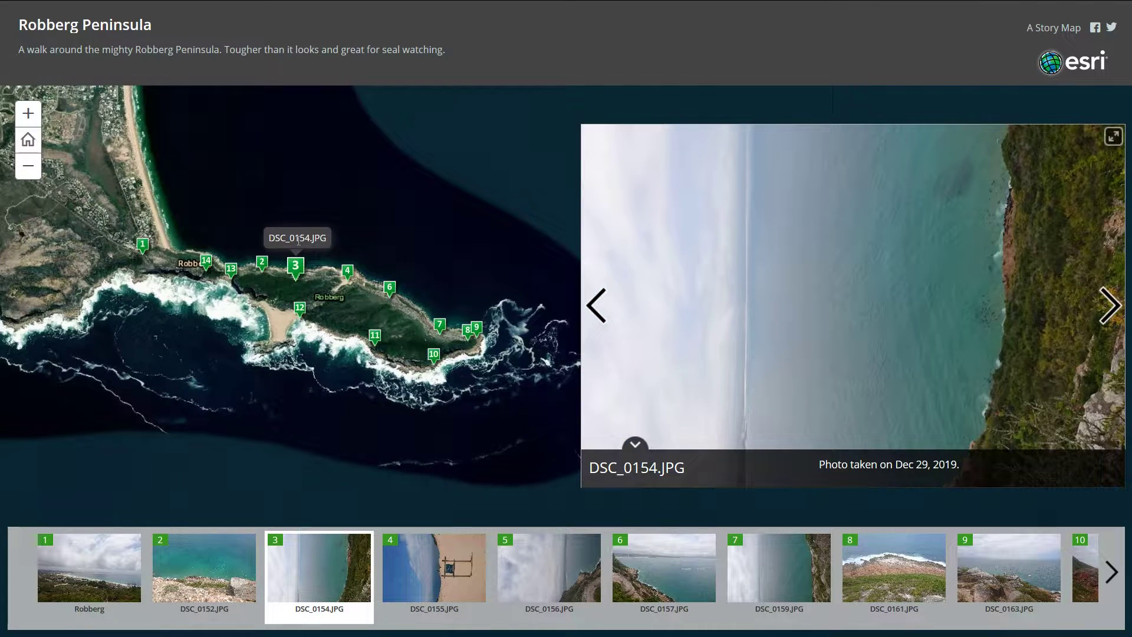
left_click(1109, 304)
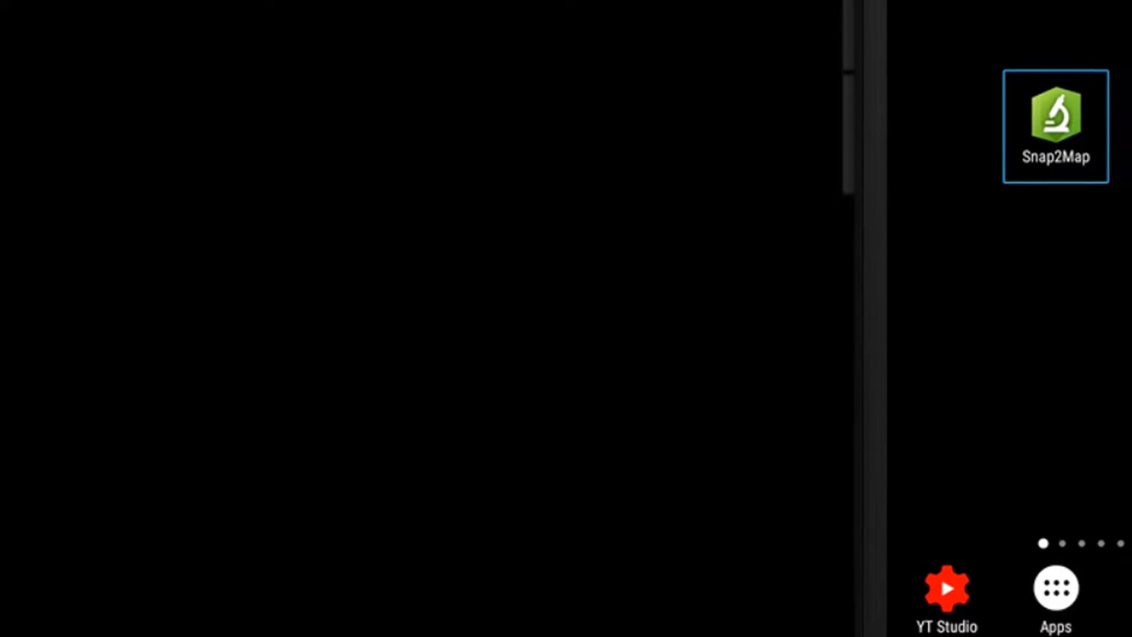
left_click_drag(631, 33, 642, 503)
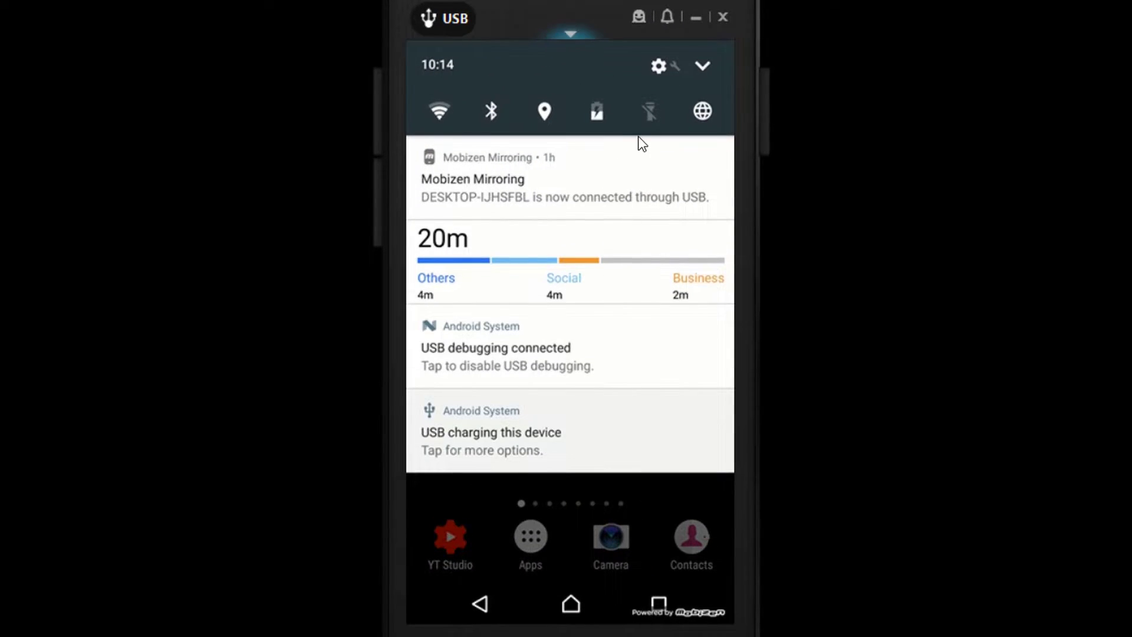
left_click(656, 66)
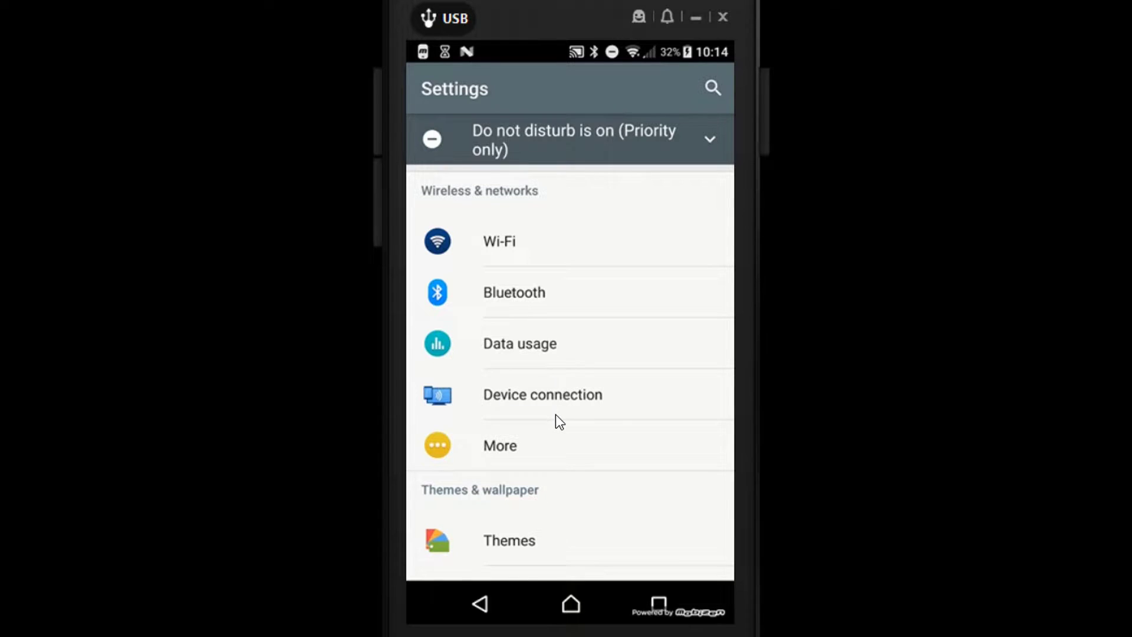
scroll(555, 412, "down", 6)
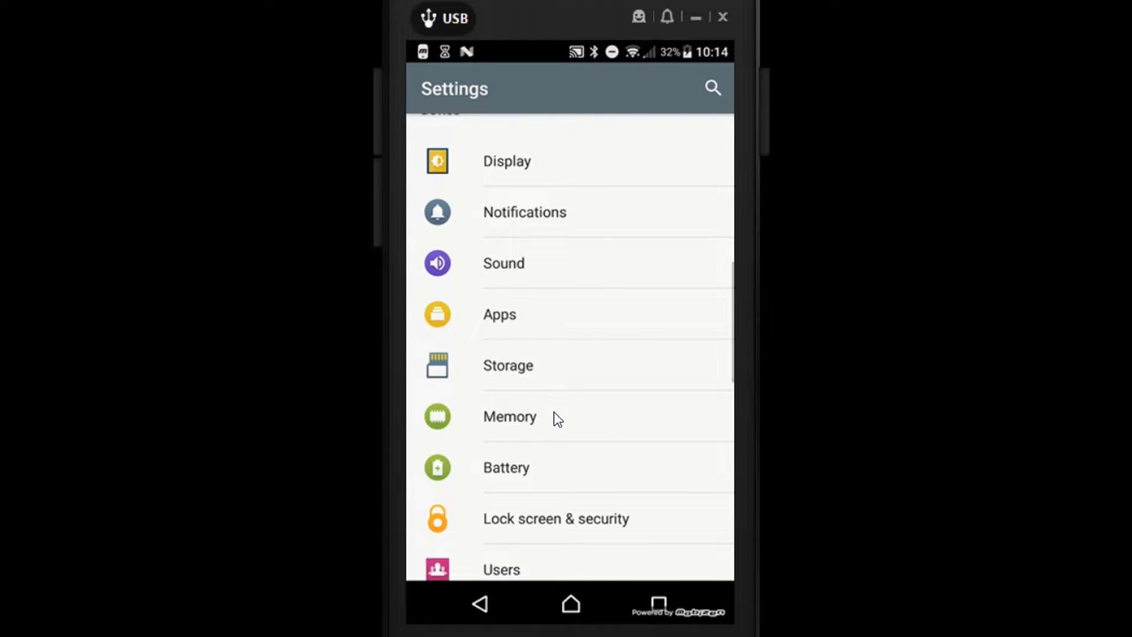
scroll(553, 415, "down", 3)
left_click(509, 437)
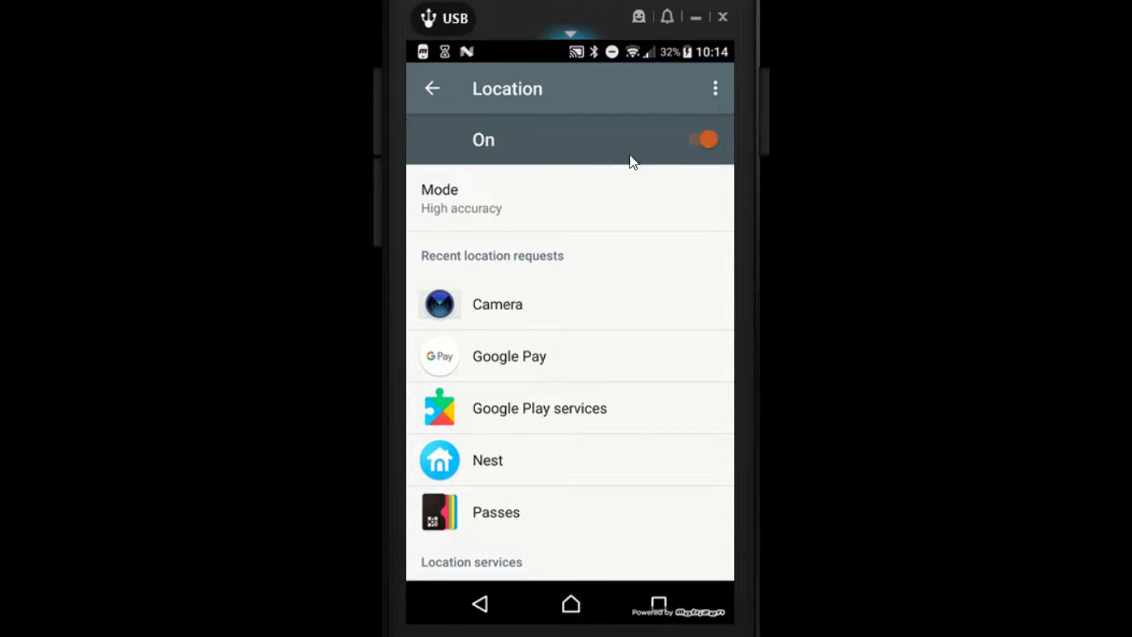
left_click(499, 203)
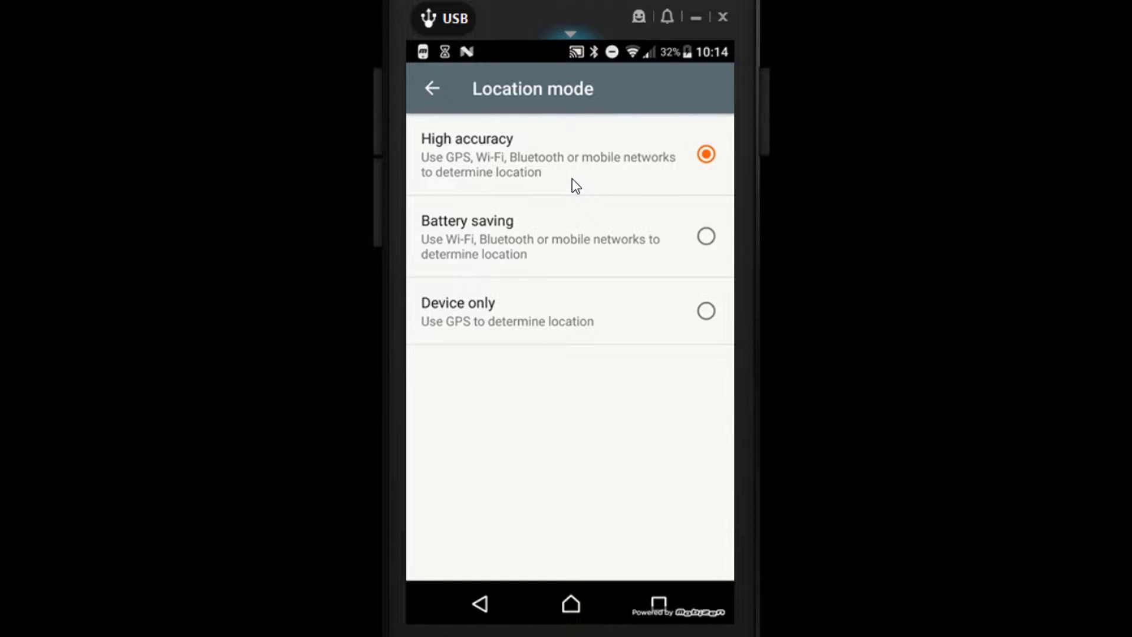
left_click(481, 602)
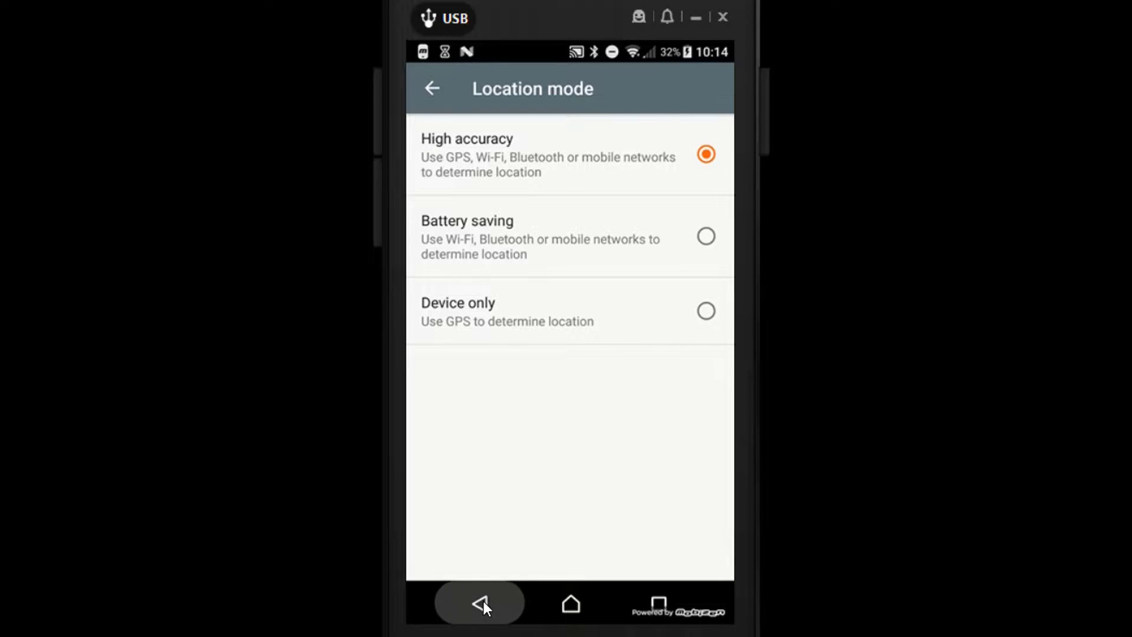
left_click(436, 89)
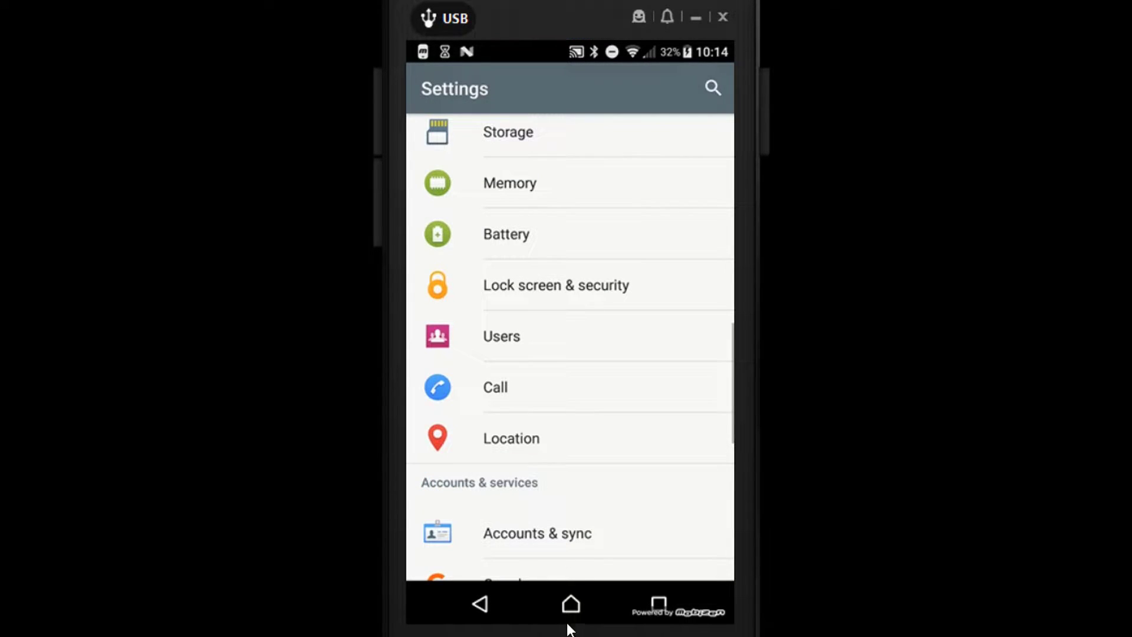
left_click(570, 602)
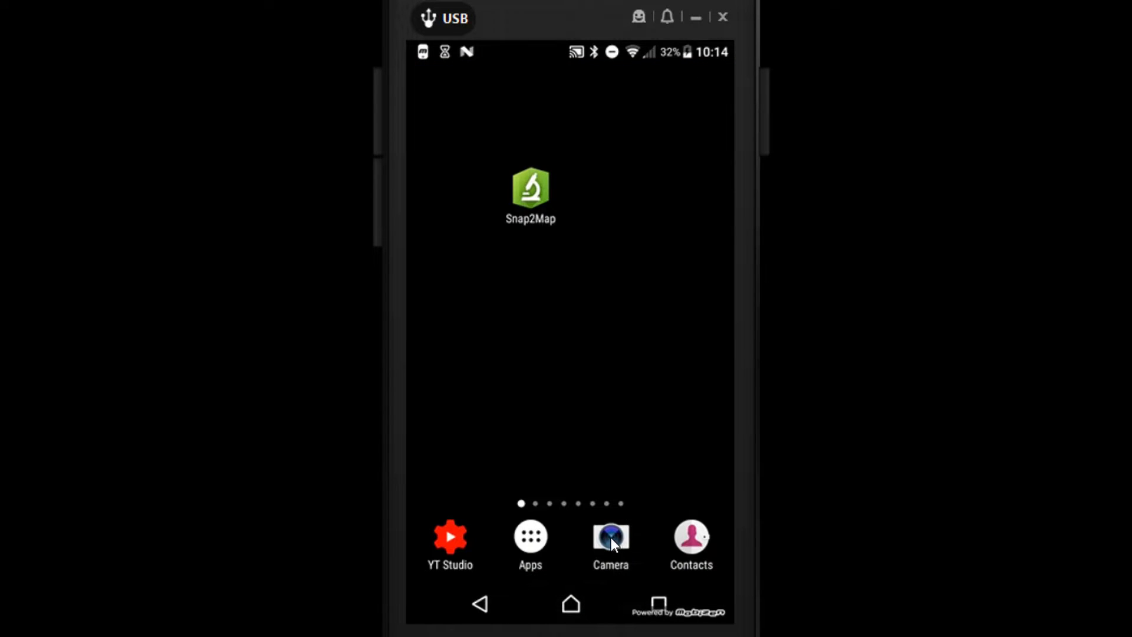
left_click(610, 537)
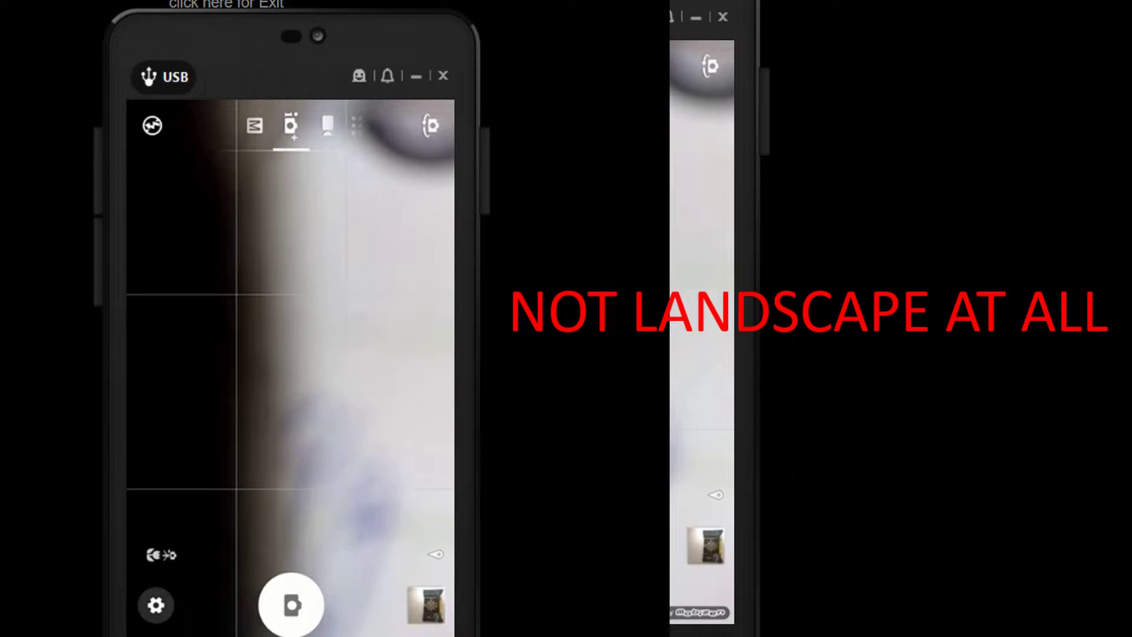
left_click(146, 600)
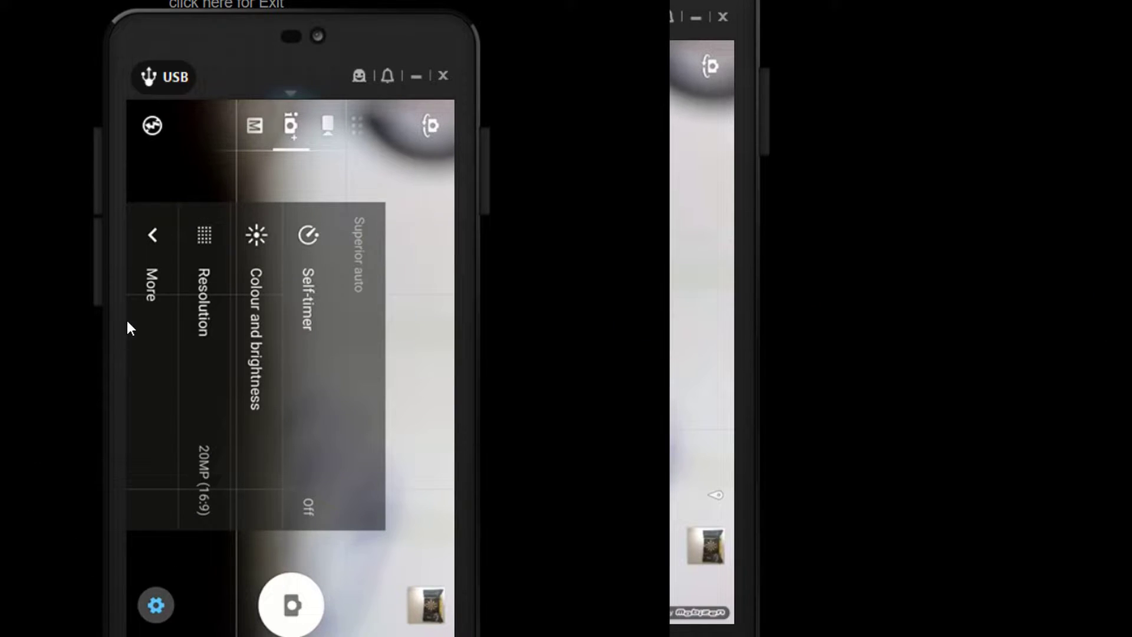
left_click(149, 300)
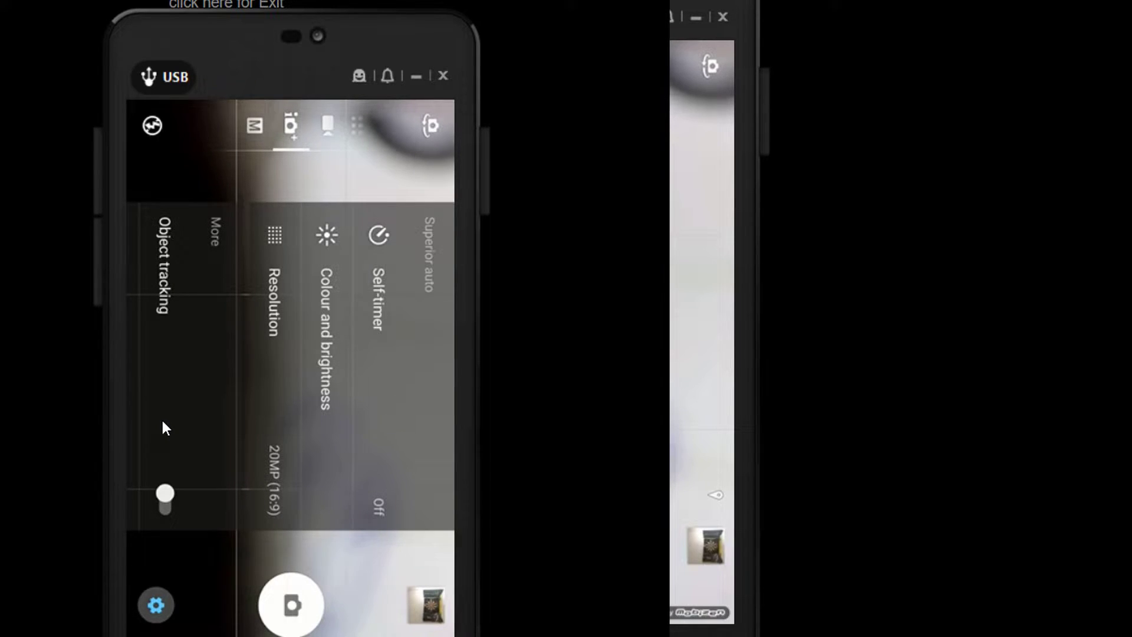
scroll(162, 421, "down", 5)
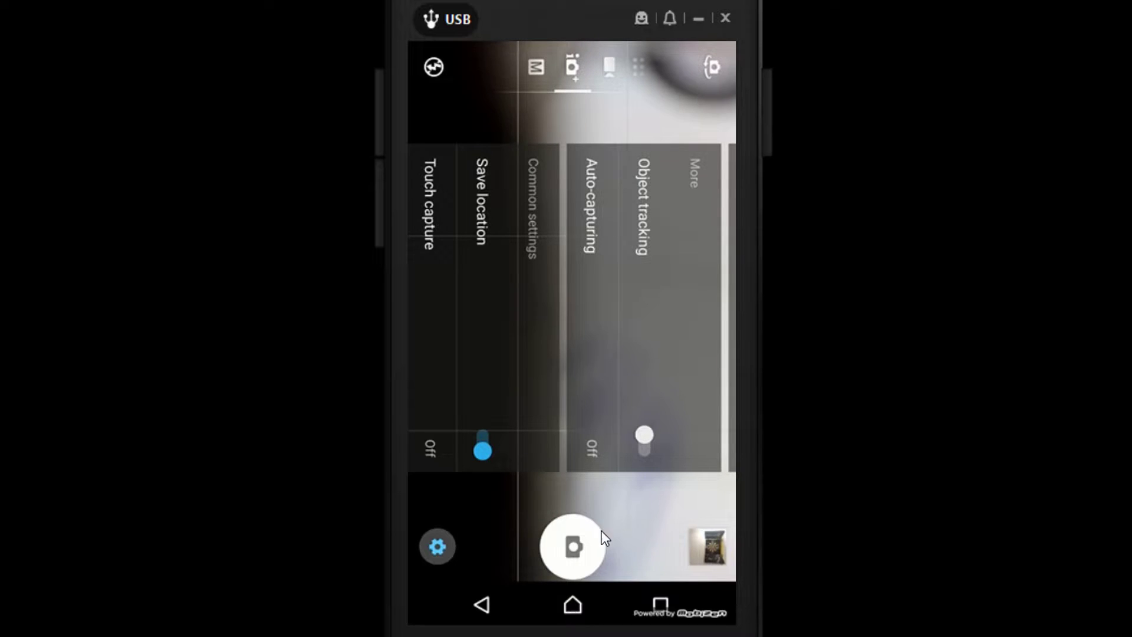
key("Home")
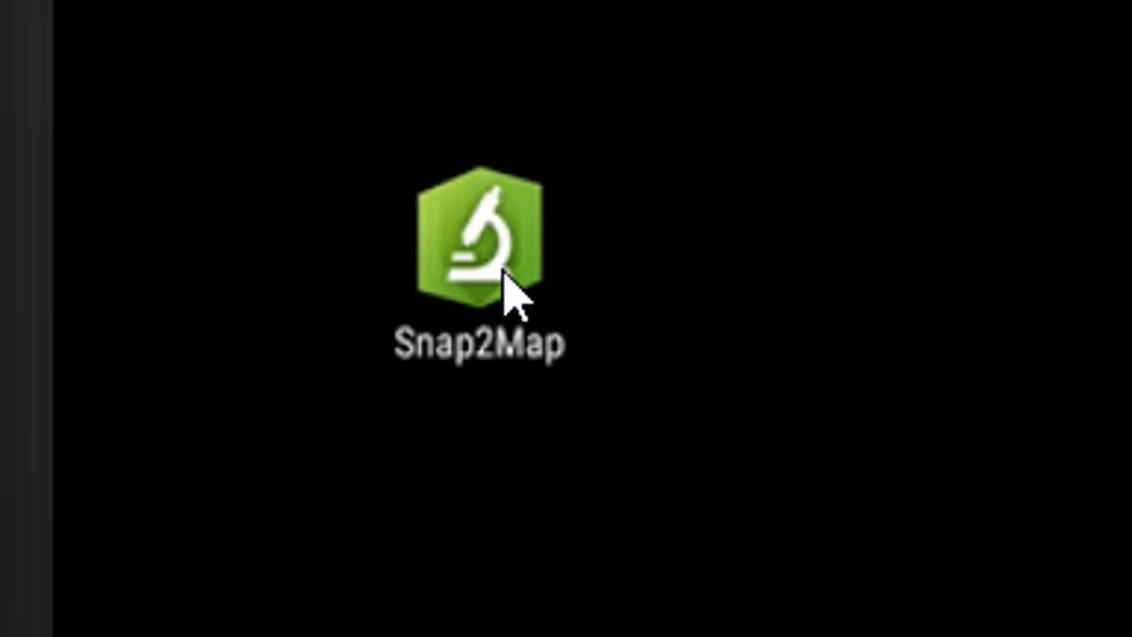
- Launch Snap2Map, go to its Sign In form and begin entering the ArcGIS username
left_click(502, 272)
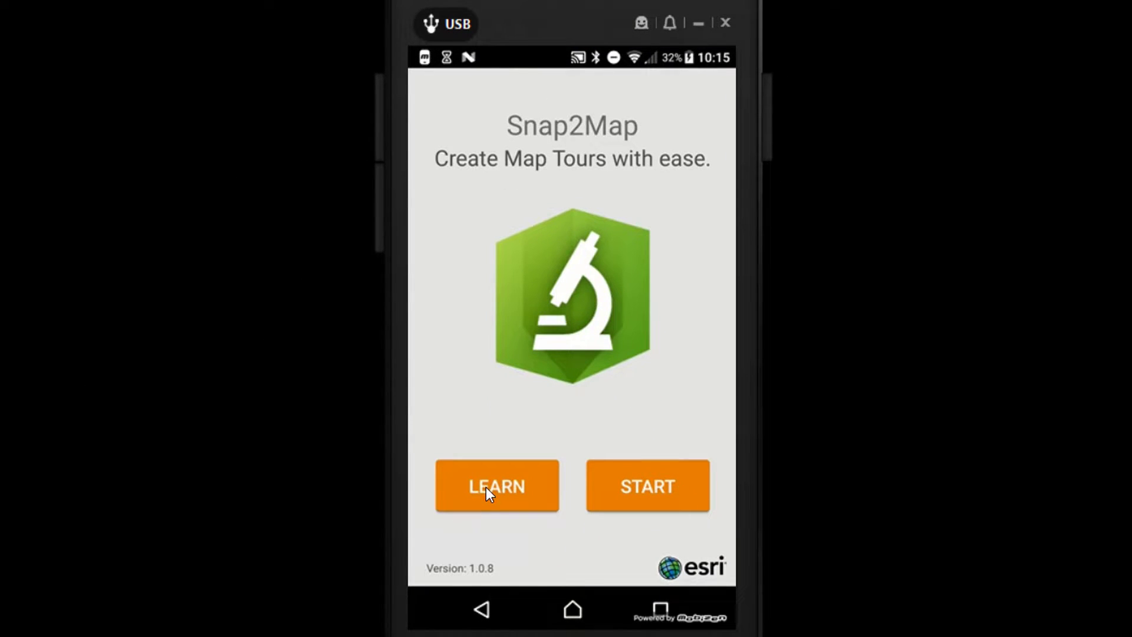
left_click(649, 485)
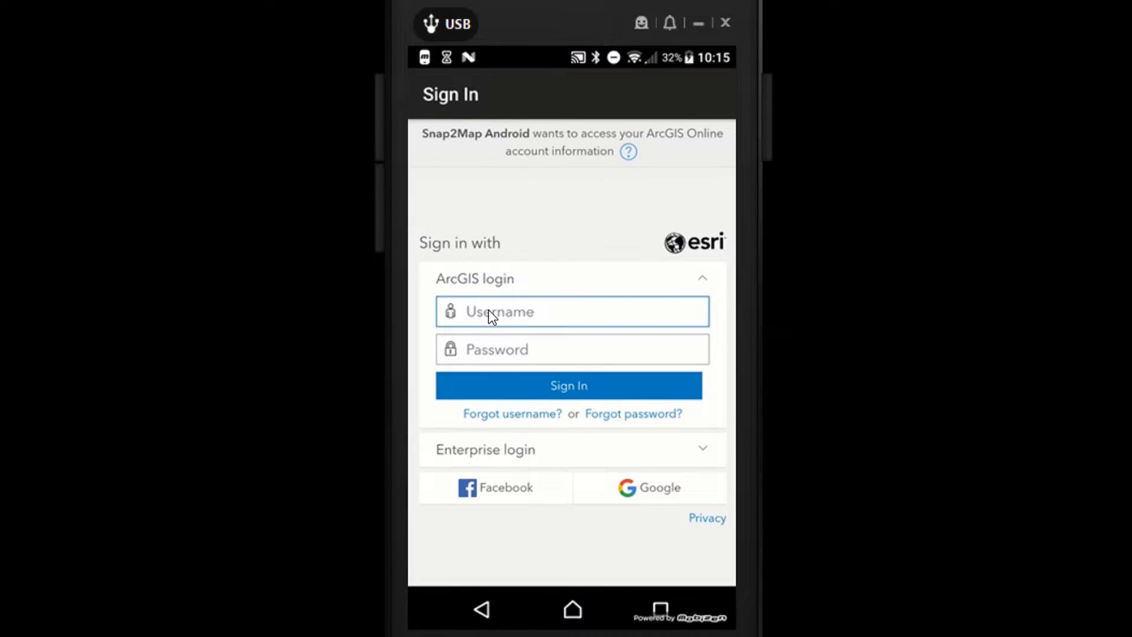
left_click(498, 313)
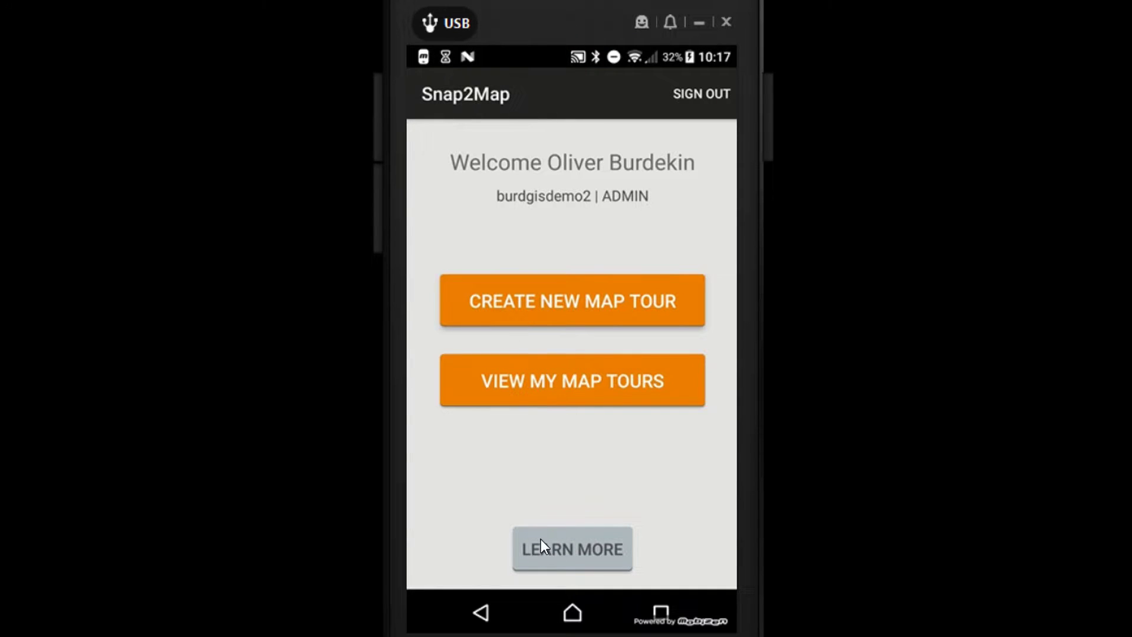
- Create a new map tour titled 'Robberg peninsula' with the description 'demo'
left_click(553, 301)
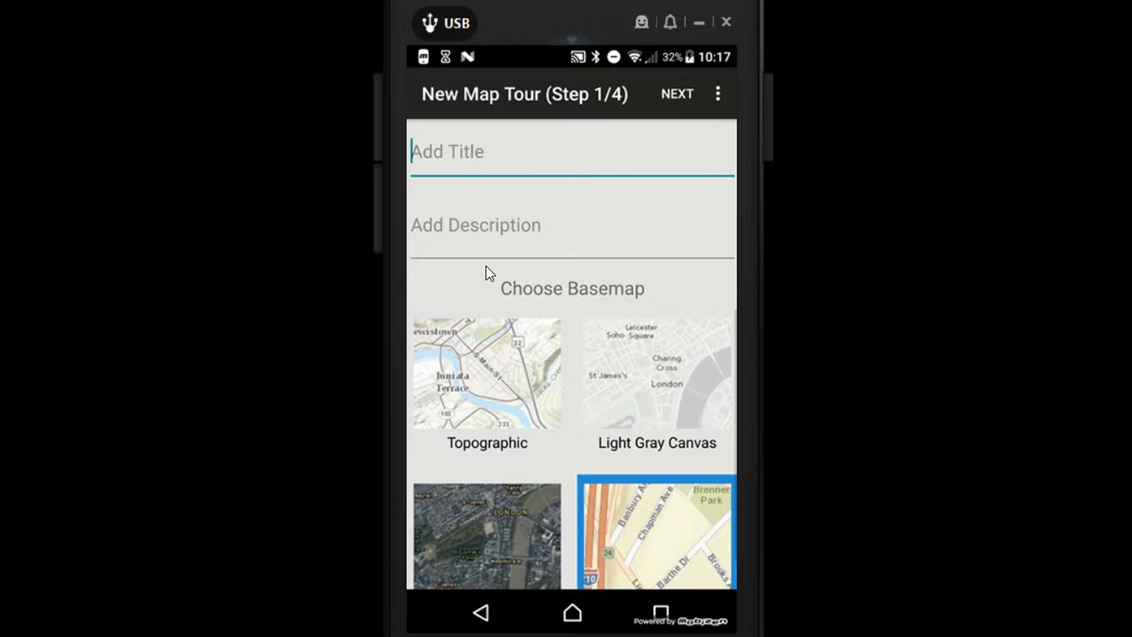
left_click(465, 154)
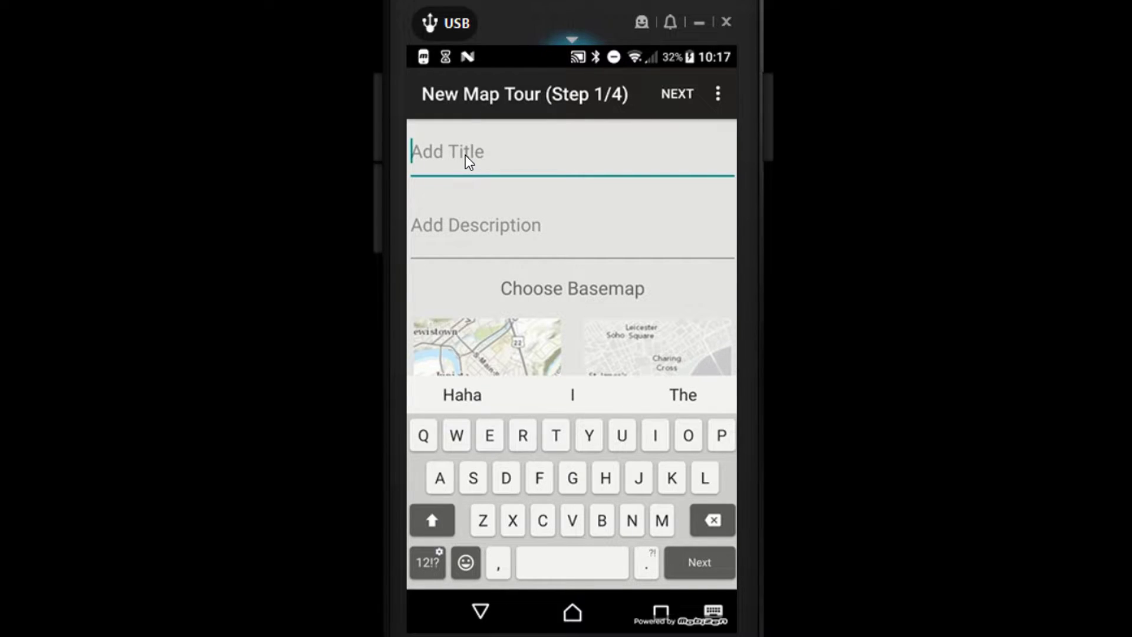
type("Robberg p")
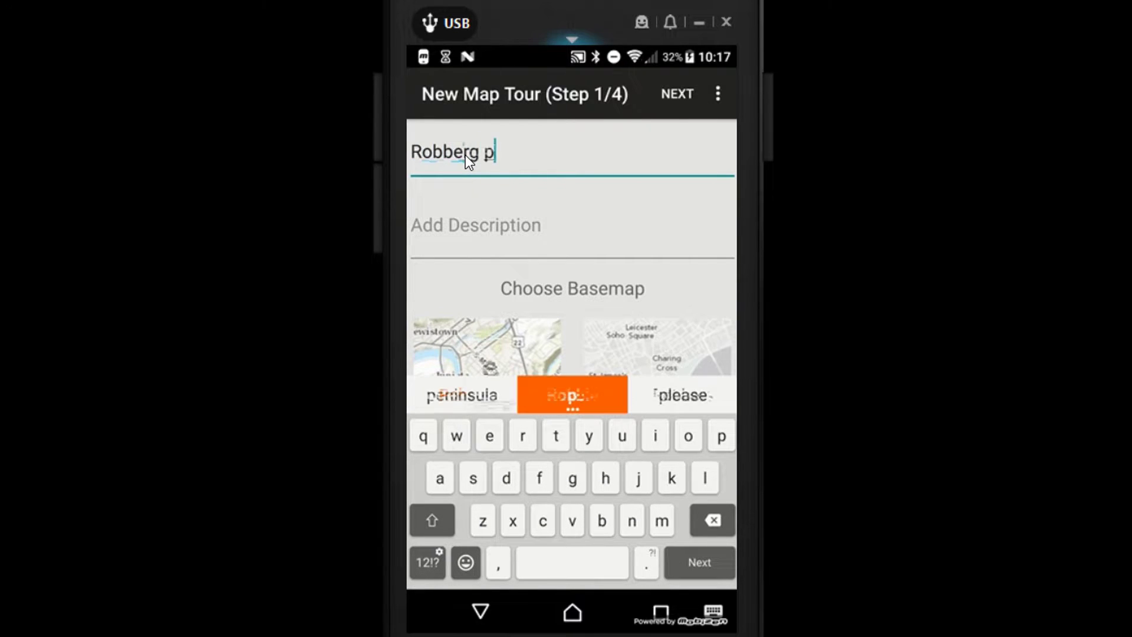
type("eninsula")
key("Tab")
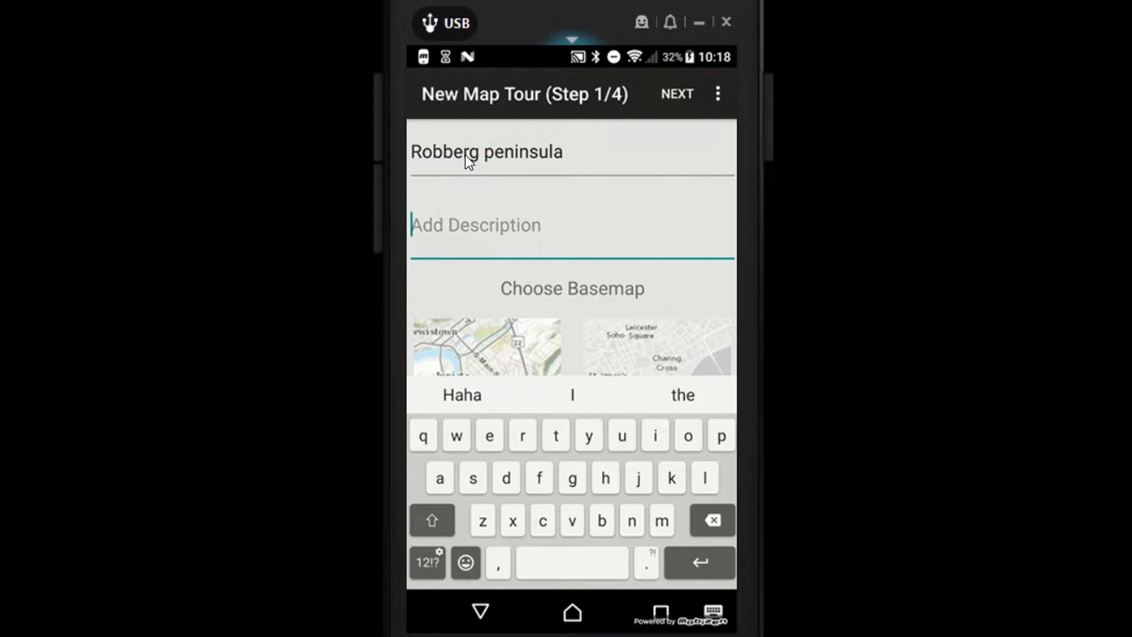
type("demo")
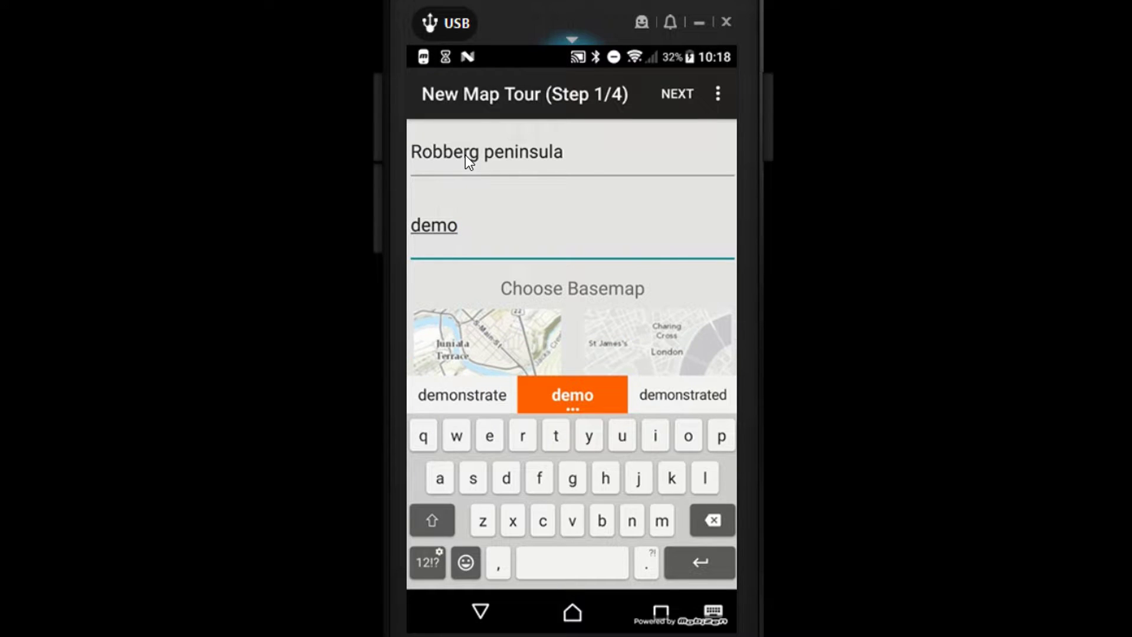
key("Escape")
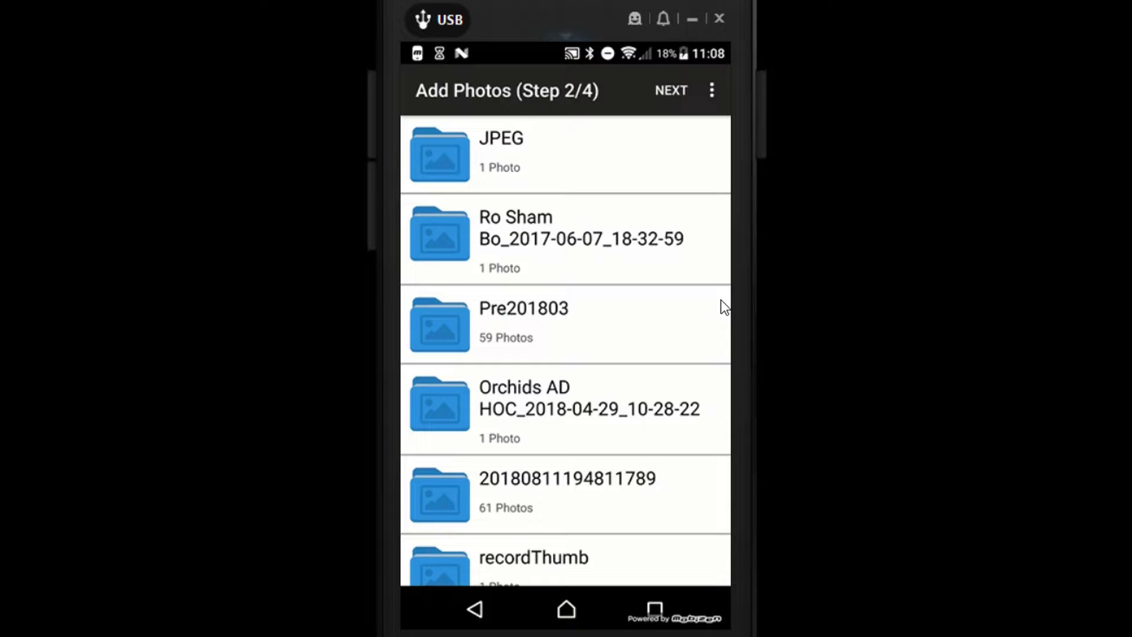
- Scroll the Add Photos folder list down to the robberg folder of 24 photos
scroll(724, 308, "down", 5)
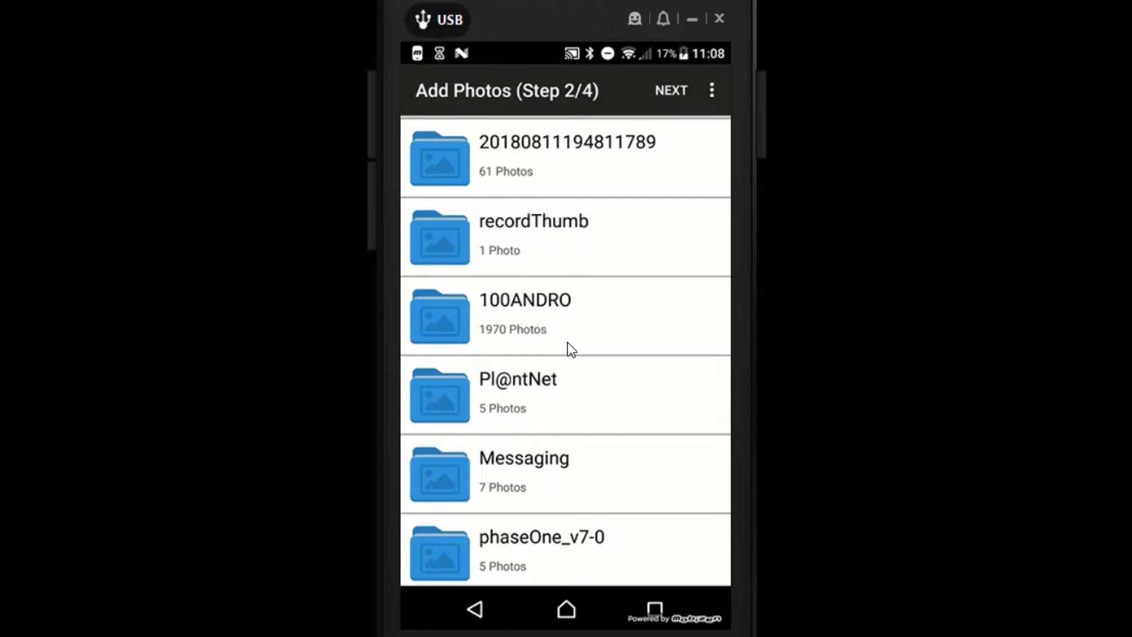
scroll(567, 341, "down", 10)
scroll(567, 341, "down", 10)
scroll(567, 342, "down", 10)
scroll(567, 342, "down", 10)
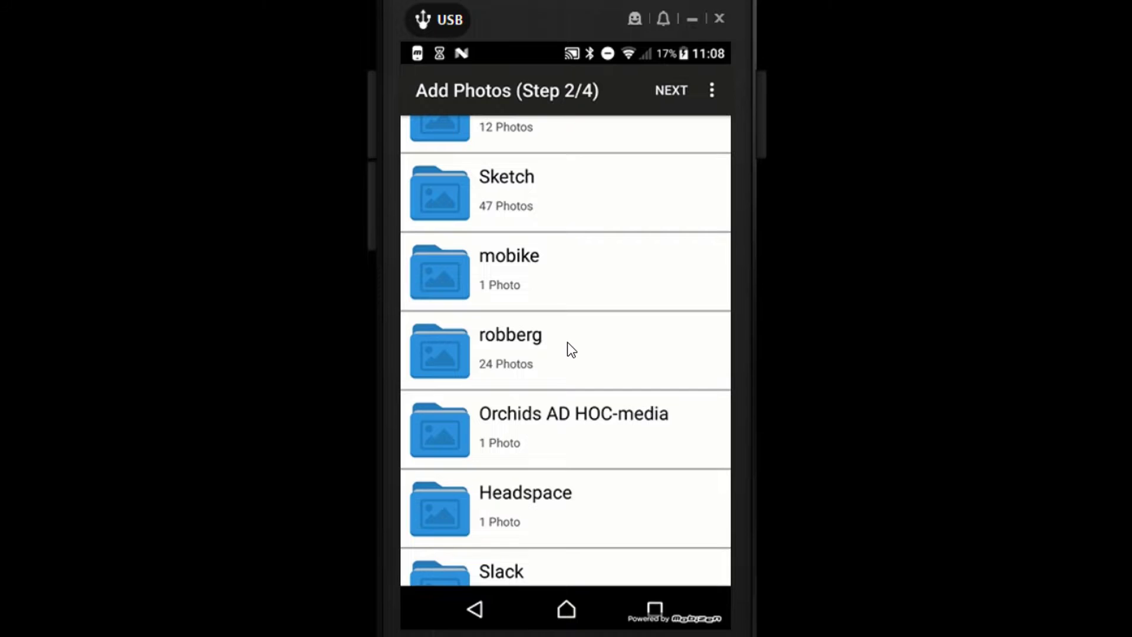
- Load the robberg folder's photos into Edit & Reorder and open the first photo
left_click(567, 341)
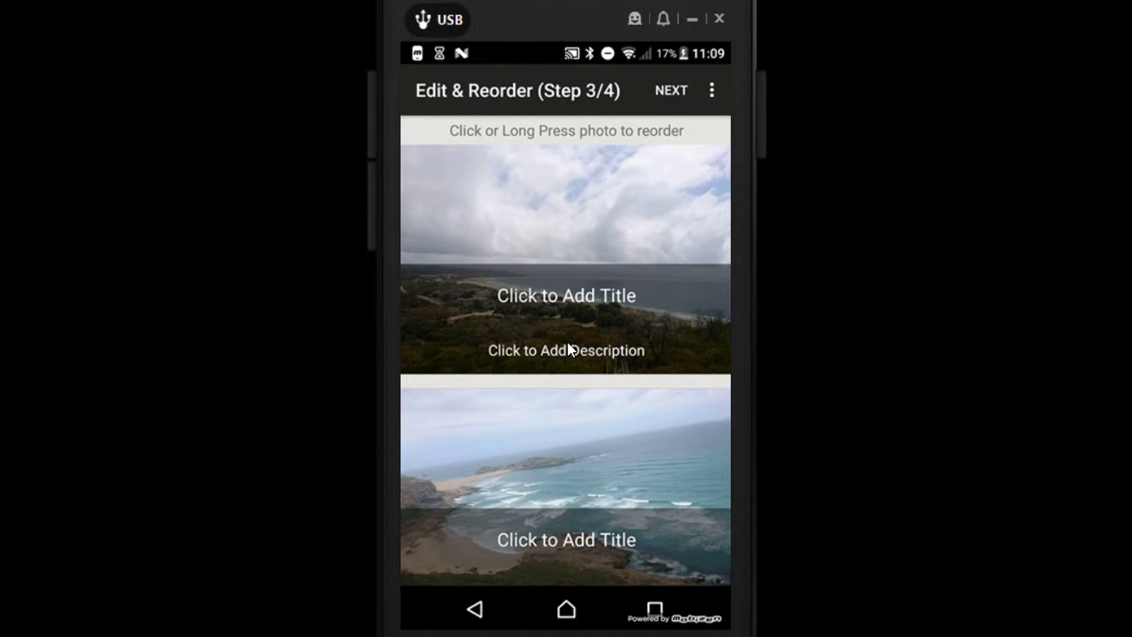
left_click(567, 344)
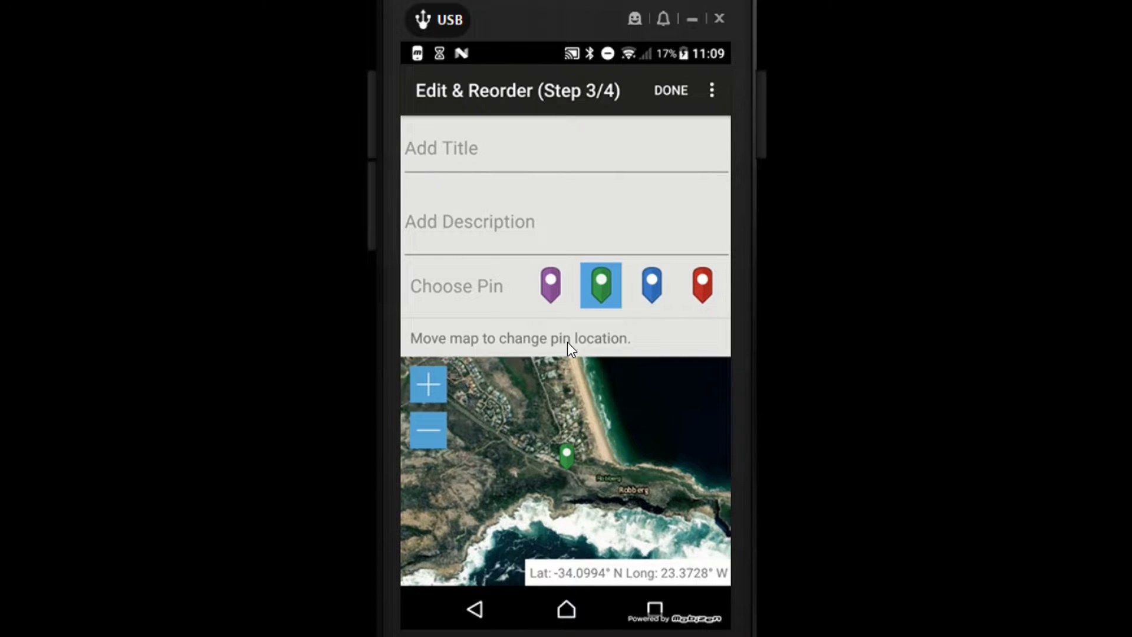
- Caption the first photo with title 'Robberg' and description 'demo', then open the next photo
type("Robberg")
key("Tab")
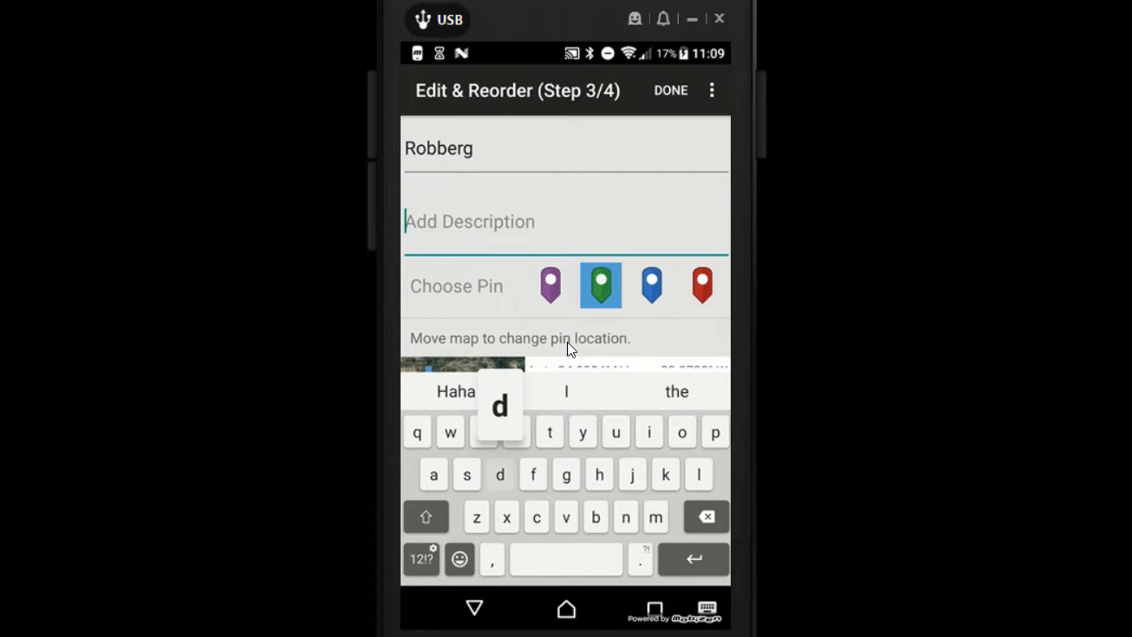
type("demo")
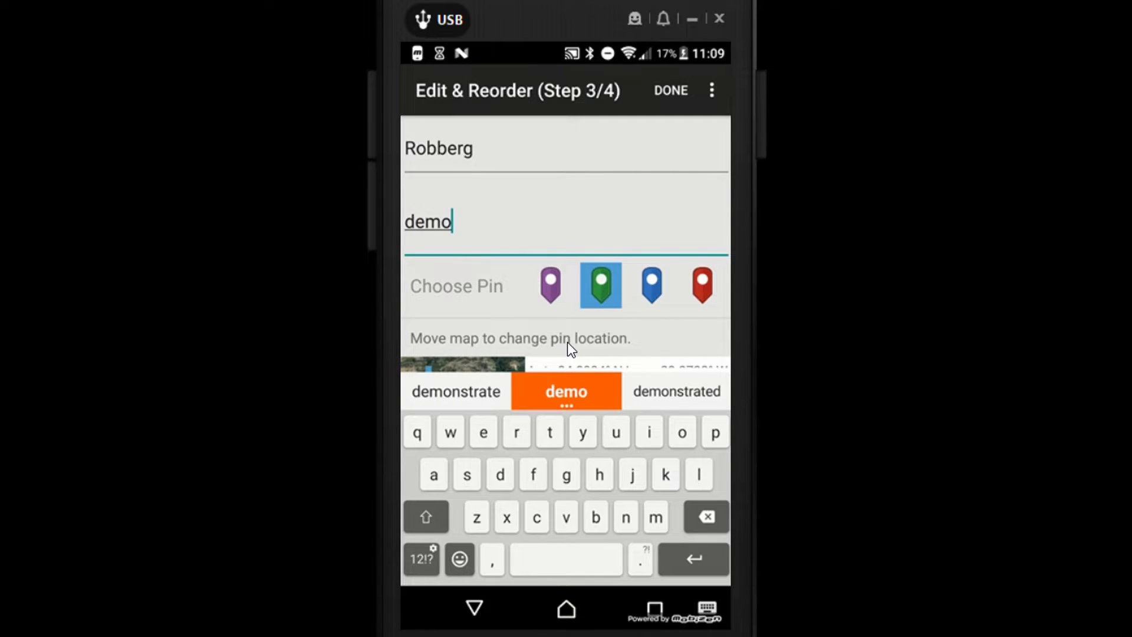
key("Escape")
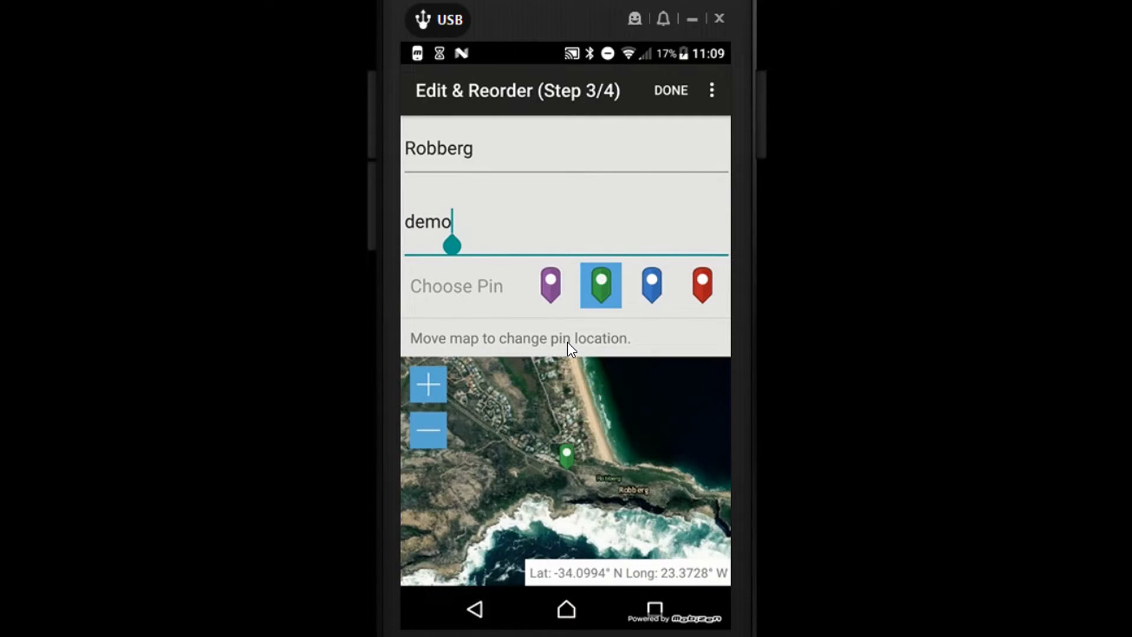
key("Escape")
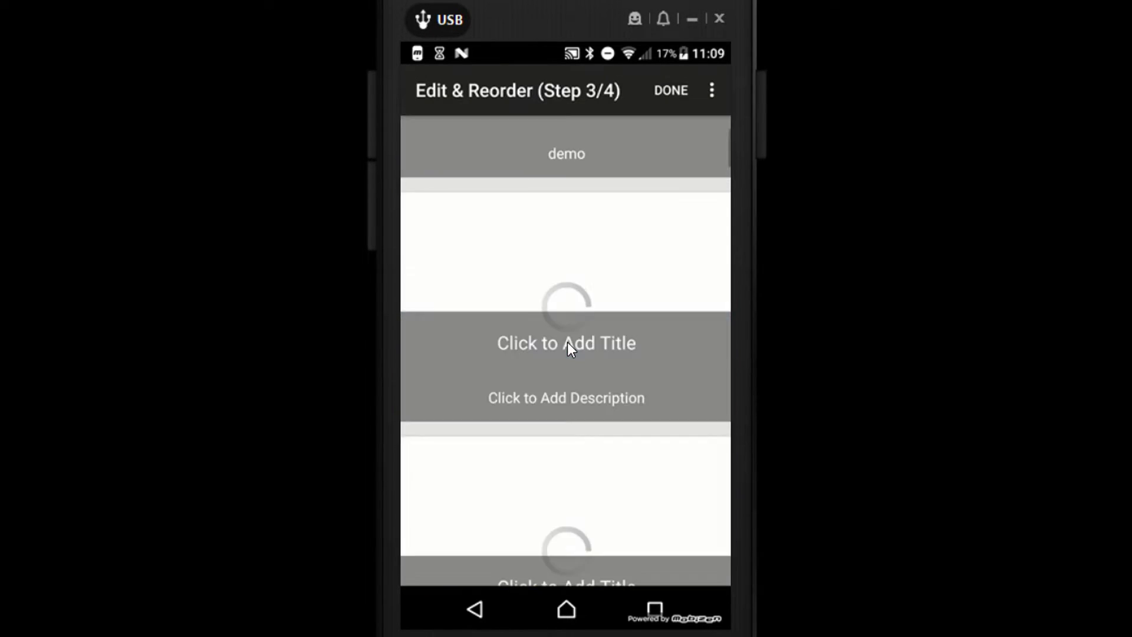
left_click(567, 342)
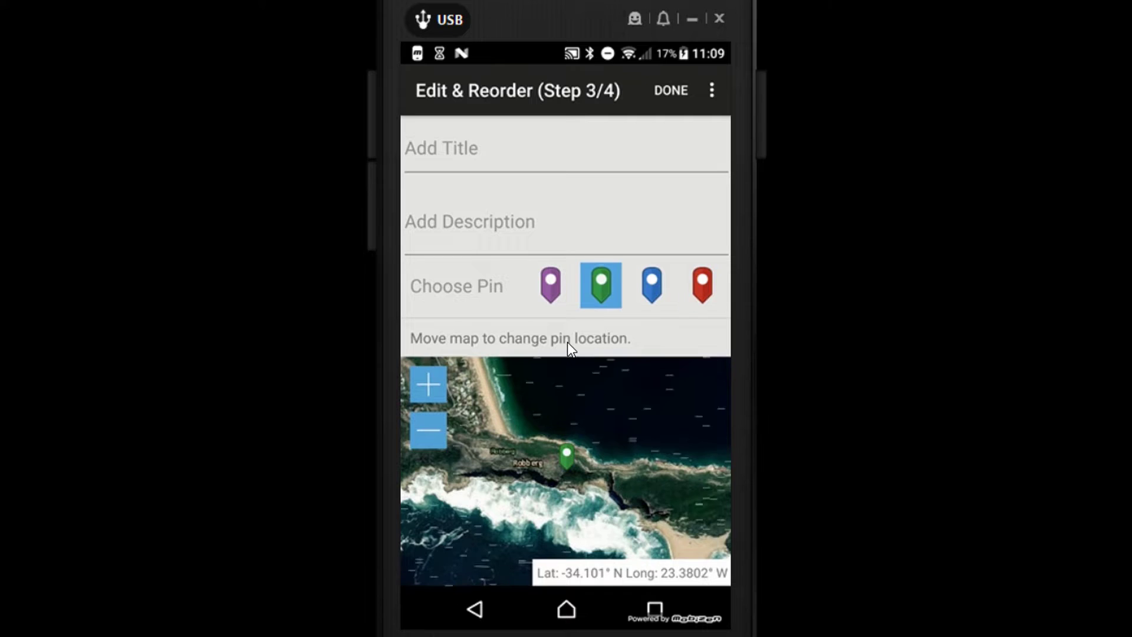
- Give the second photo the title 'Robberg' and description 'demo' and save it
type("R")
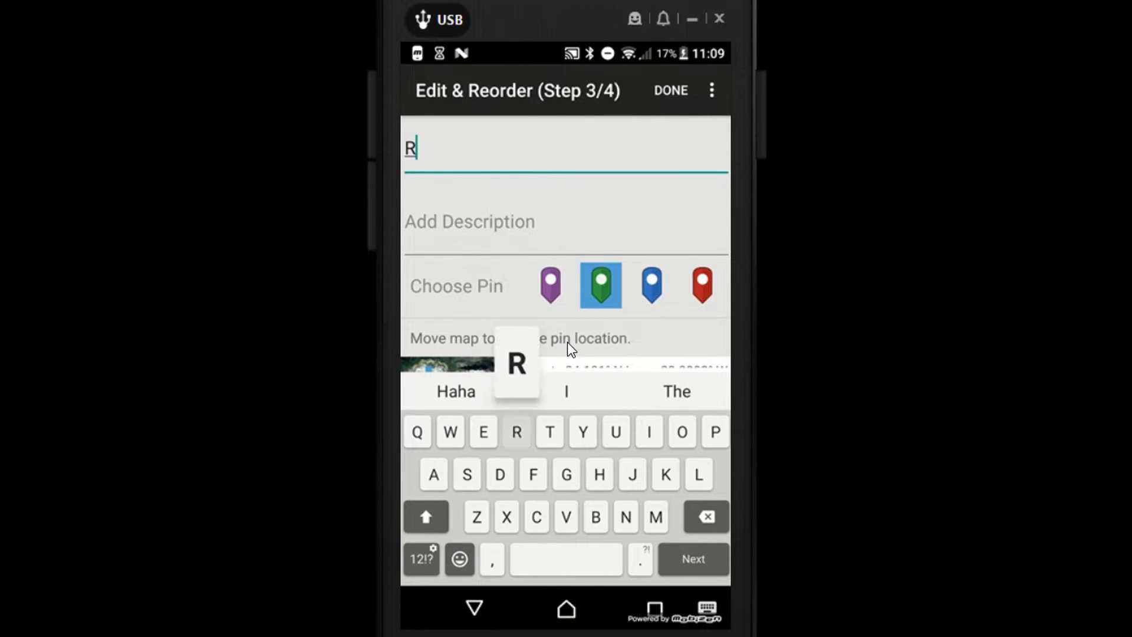
type("obberg")
key("Tab")
type("d")
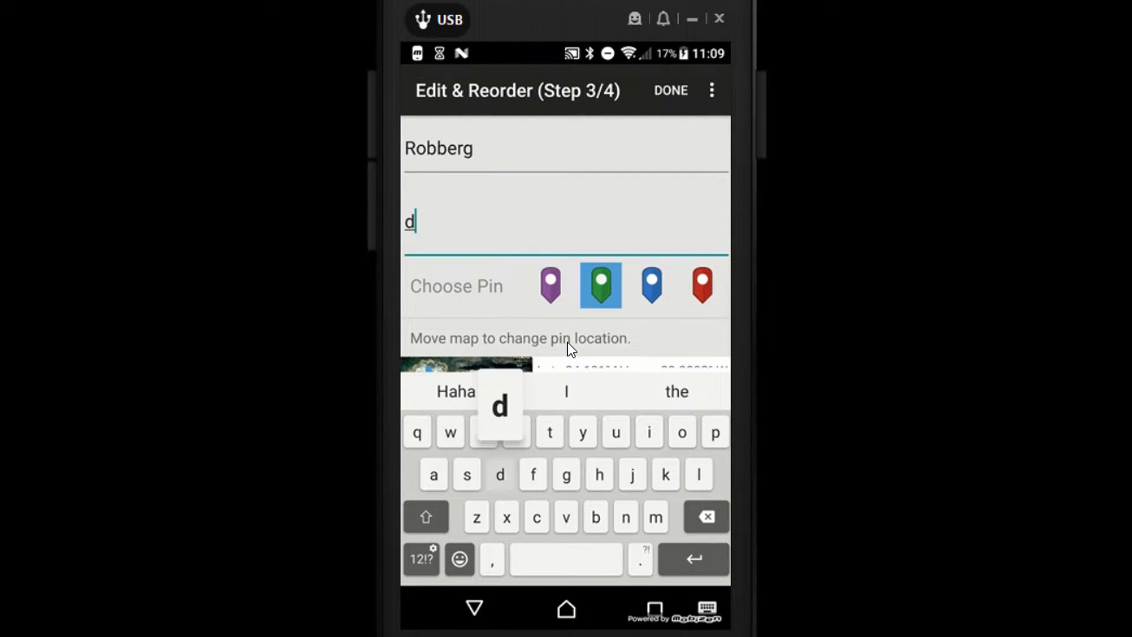
type("emo")
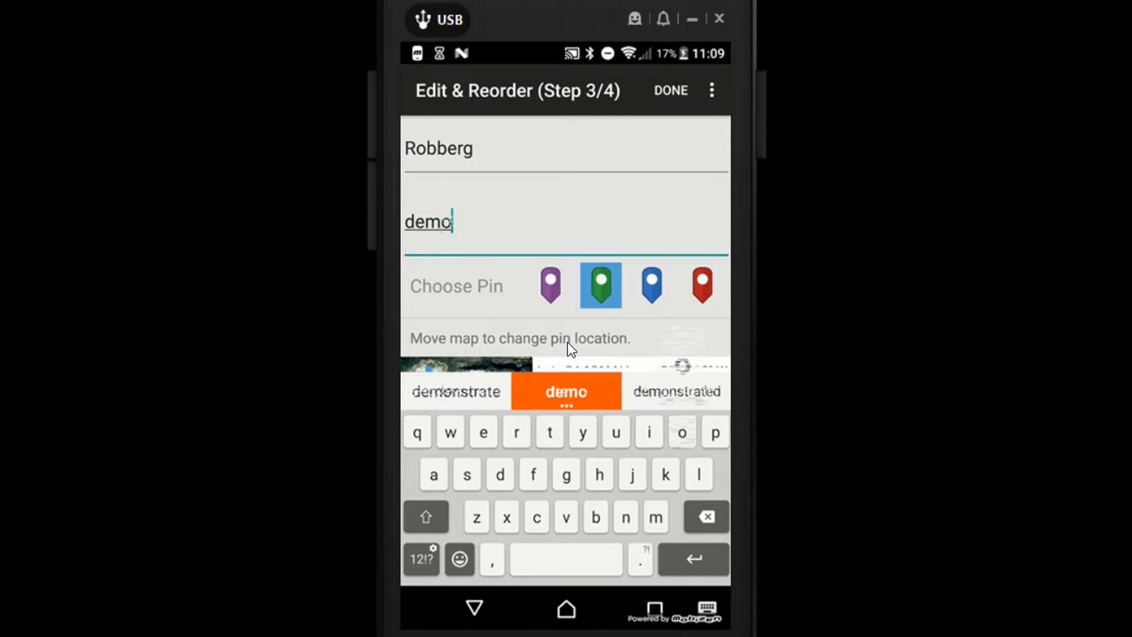
key("Return")
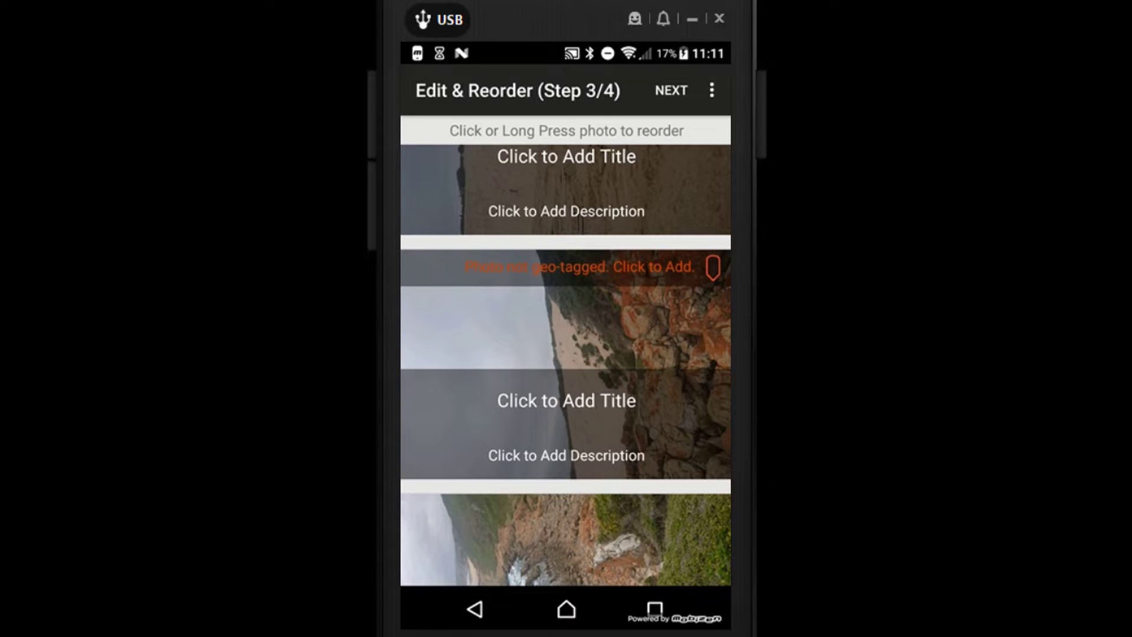
- Locate the non-geotagged photo by moving its map pin from Britain to Greece
left_click(565, 371)
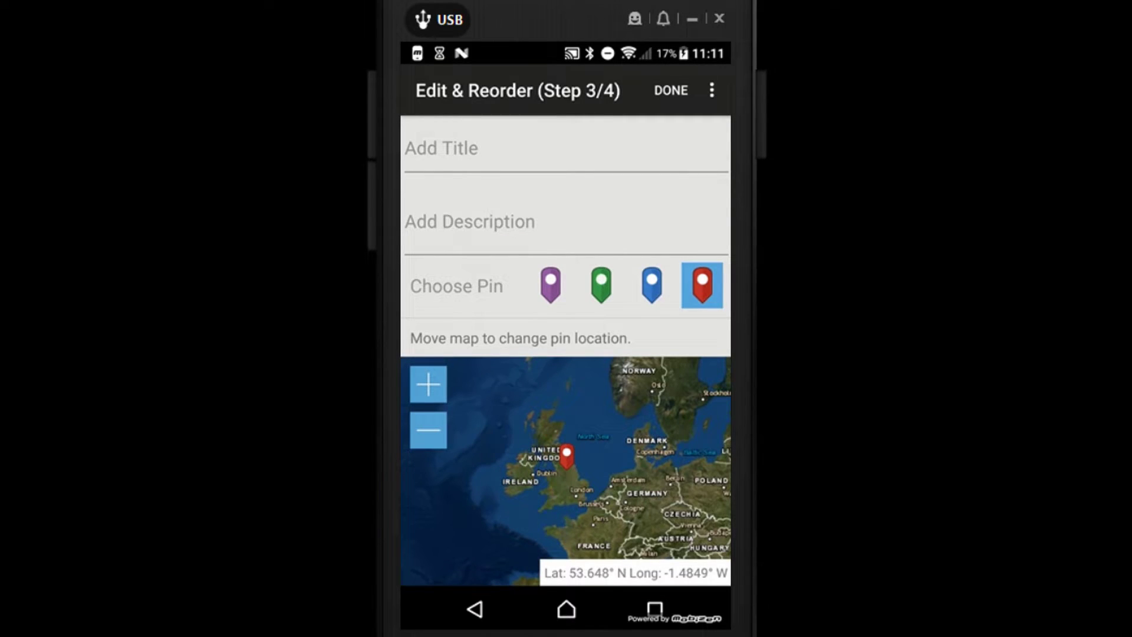
left_click_drag(649, 530, 565, 473)
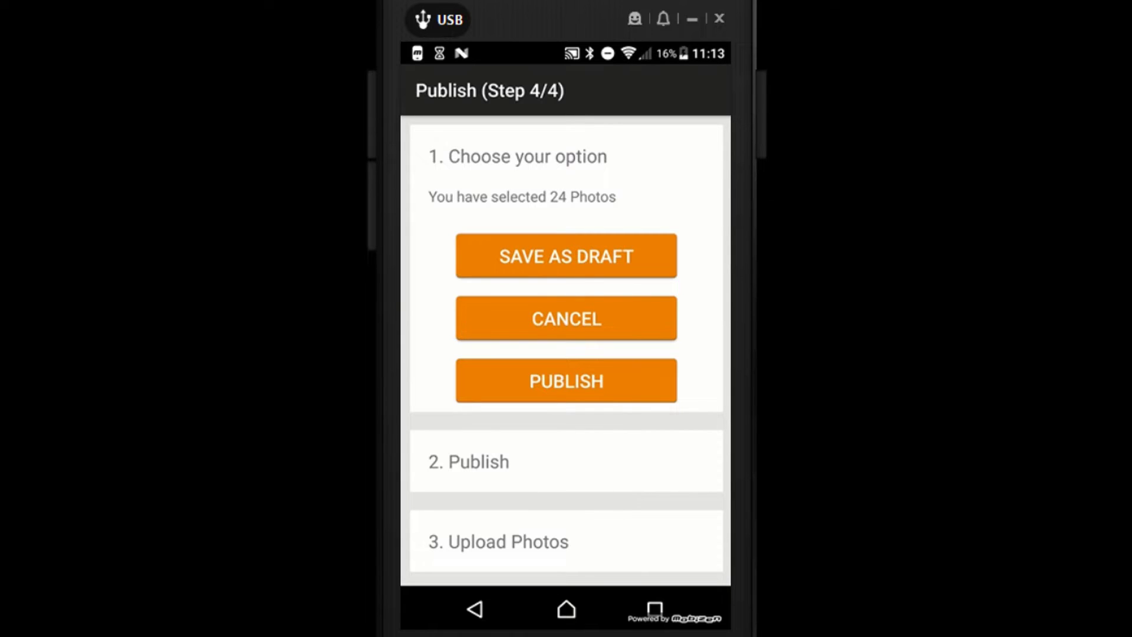
- Publish the Robberg peninsula tour to ArcGIS Online
left_click(566, 380)
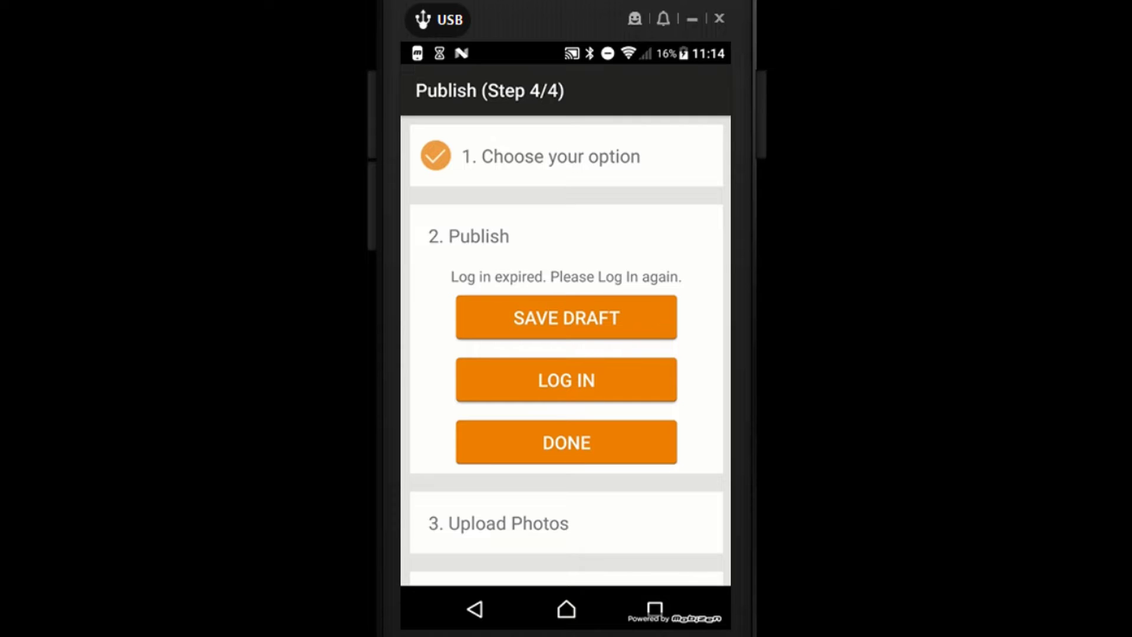
- Sign in to ArcGIS again so Snap2Map completes the Map Tour publishing
left_click(566, 380)
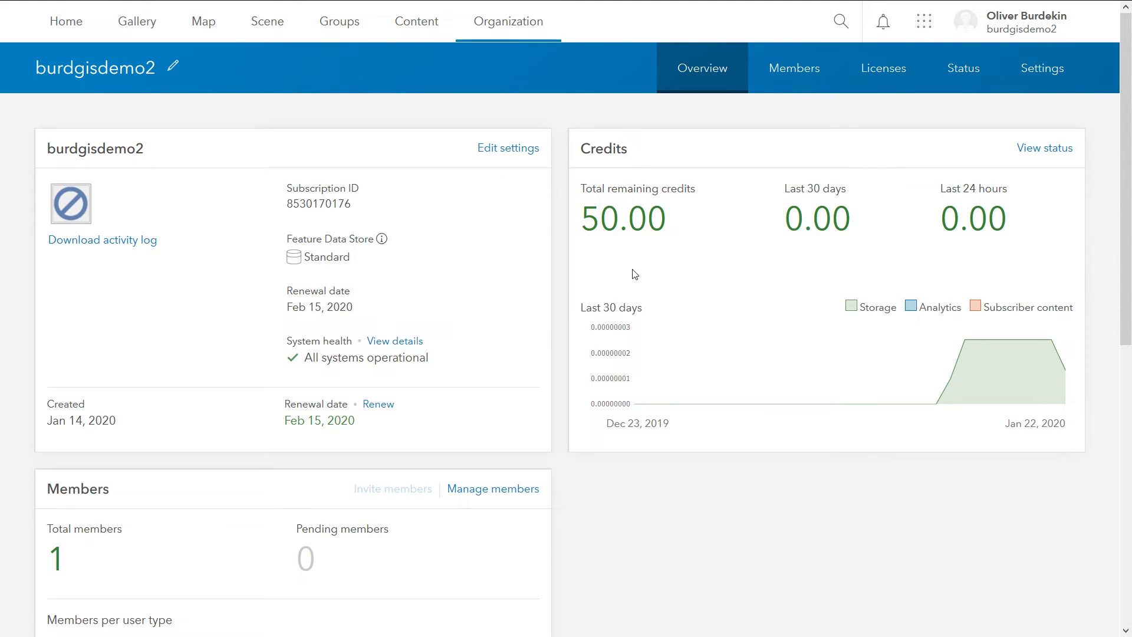
- Open the RobbergPeninsul_2020Jan22_111446 folder from the ArcGIS Online Content page
left_click(422, 26)
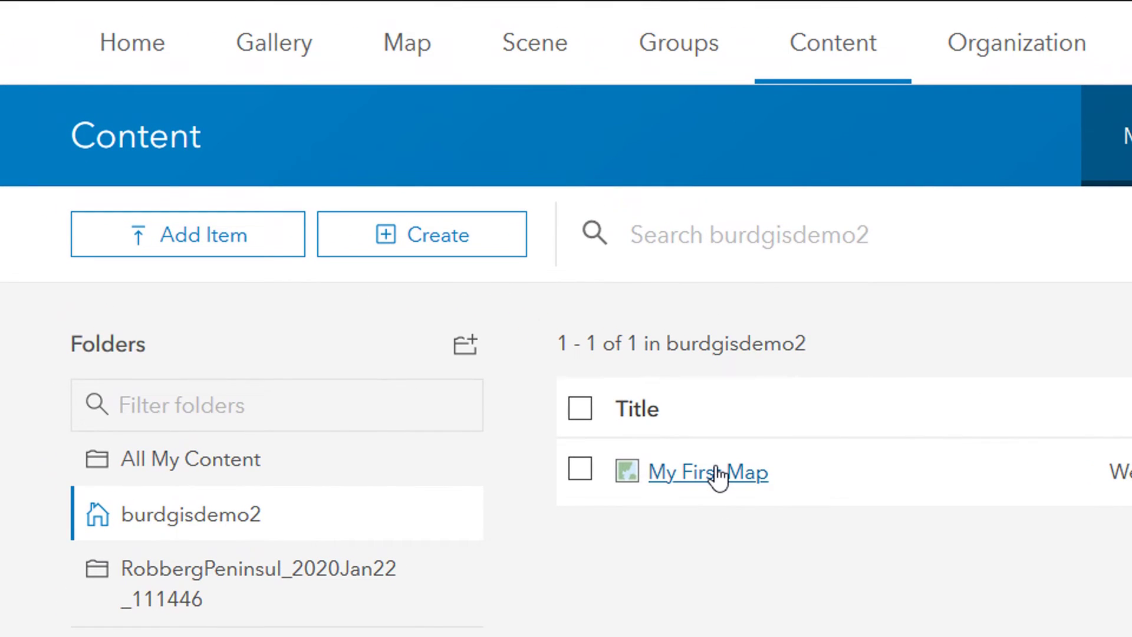
mouse_move(232, 610)
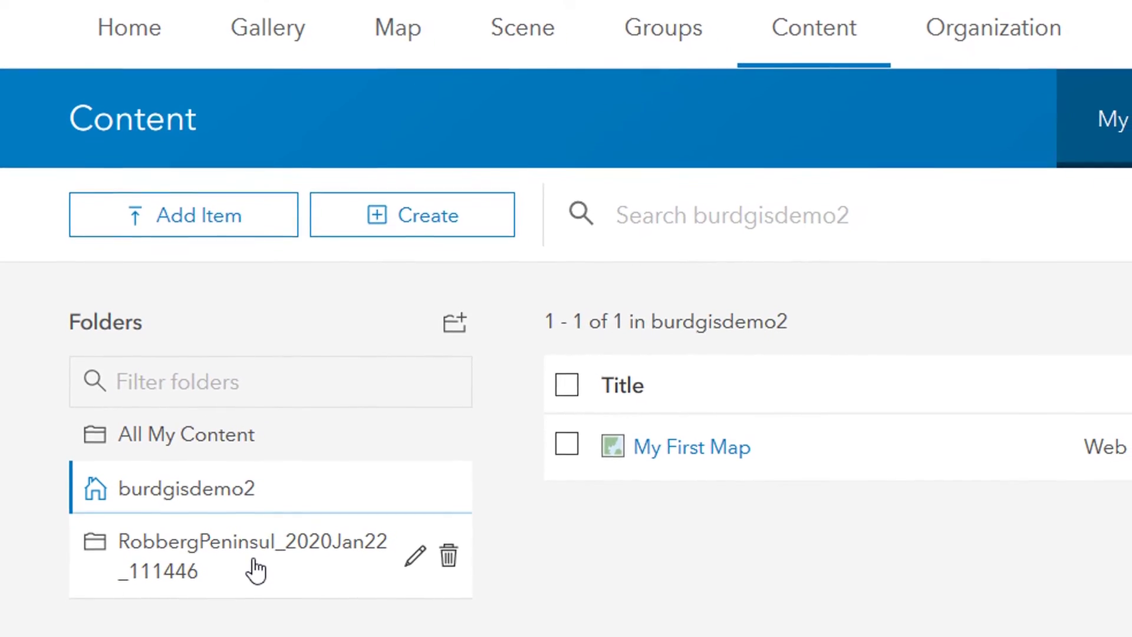
left_click(261, 597)
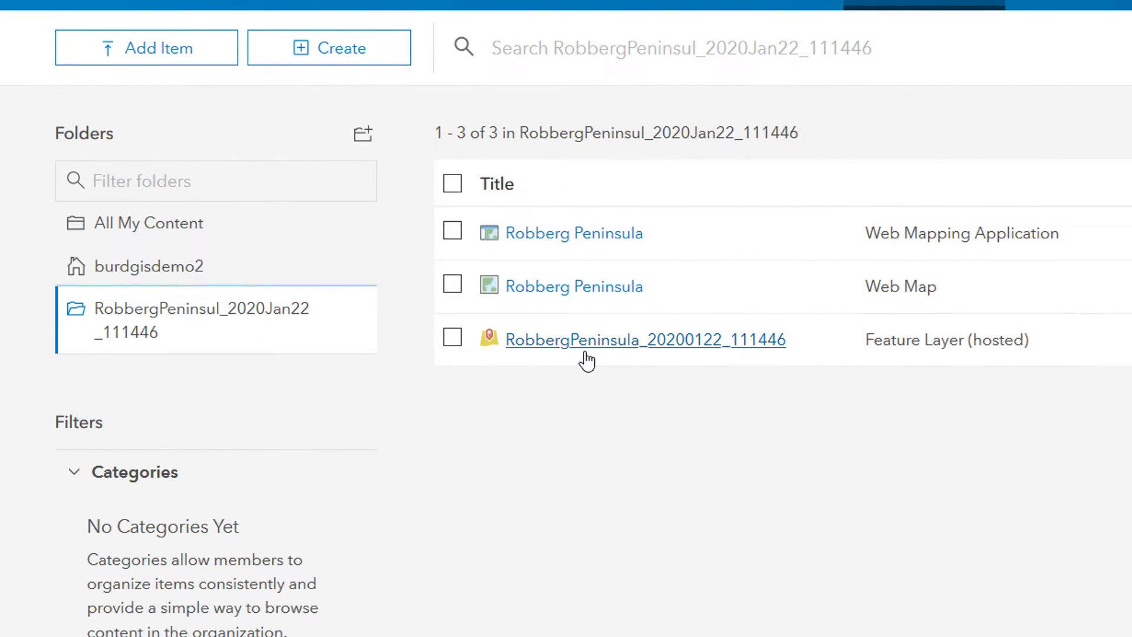
- Open the Robberg Peninsula web mapping application item and launch its story map tour
left_click(560, 238)
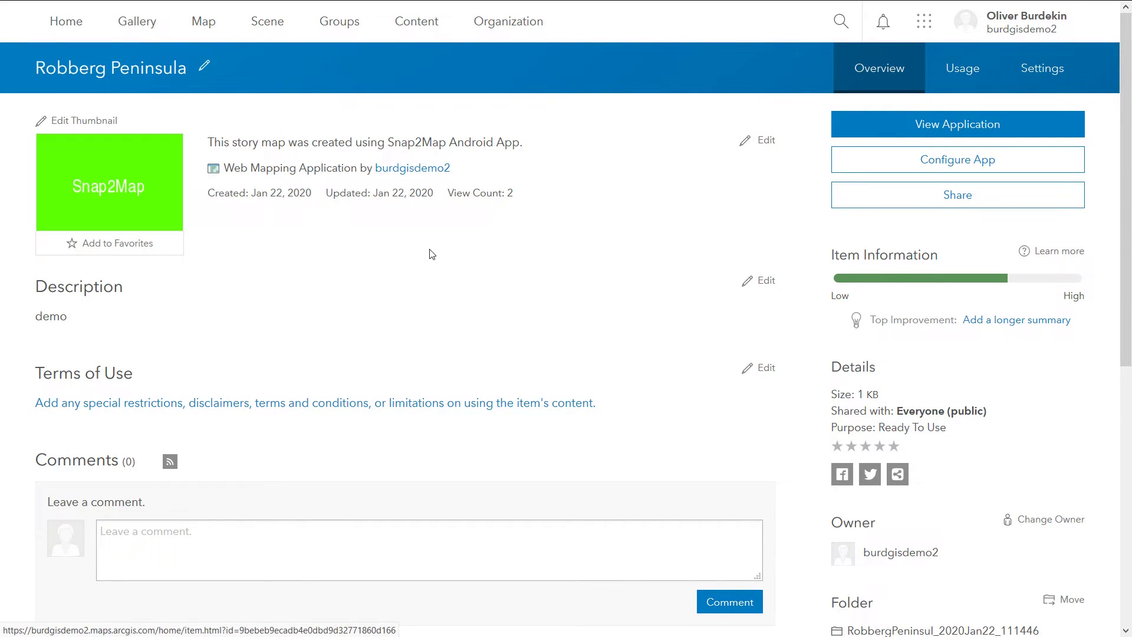
left_click(961, 134)
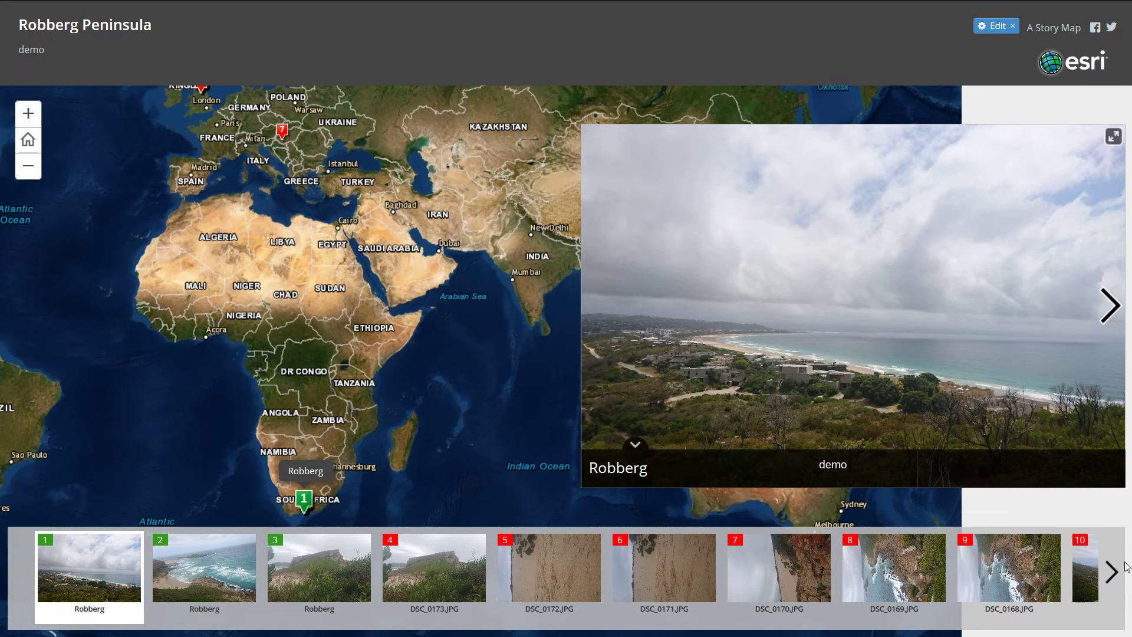
- Zoom the map onto Robberg peninsula's numbered points and show tour stop 2's photo
mouse_move(287, 462)
left_mouse_down()
mouse_move(239, 415)
mouse_move(248, 403)
left_mouse_up()
scroll(258, 447, "up", 5)
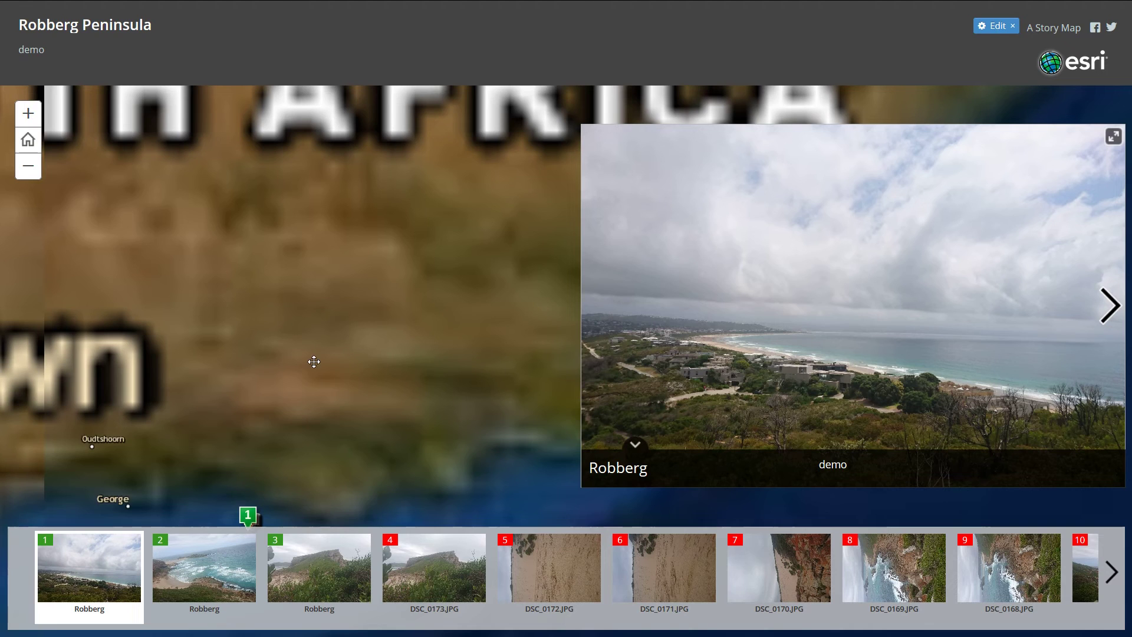
left_click_drag(248, 512, 339, 315)
scroll(342, 321, "up", 4)
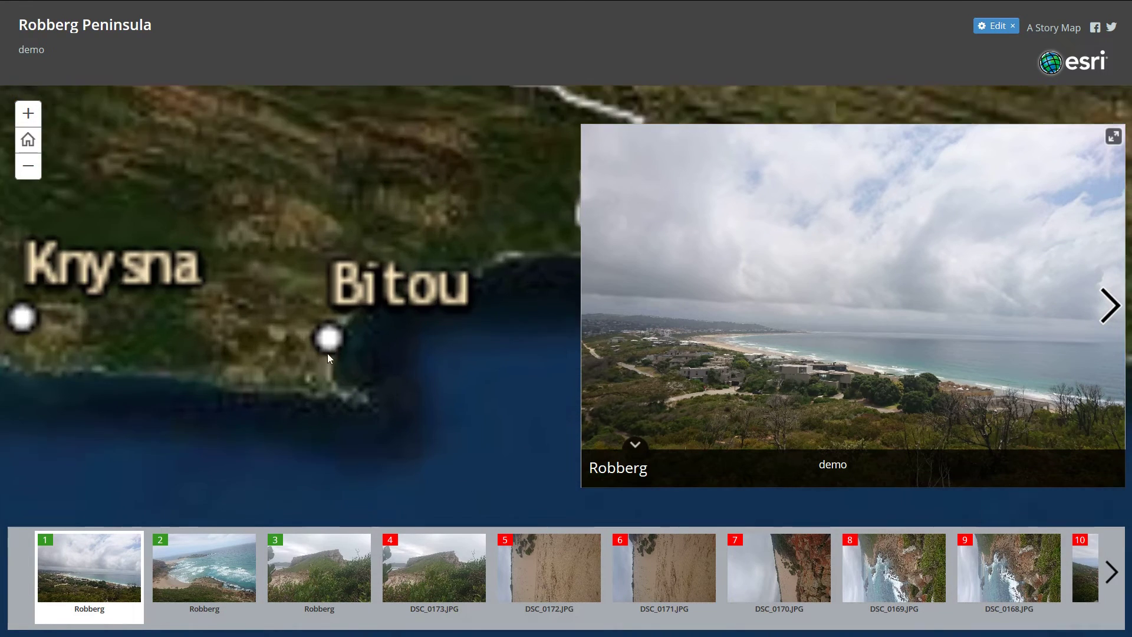
scroll(339, 289, "up", 4)
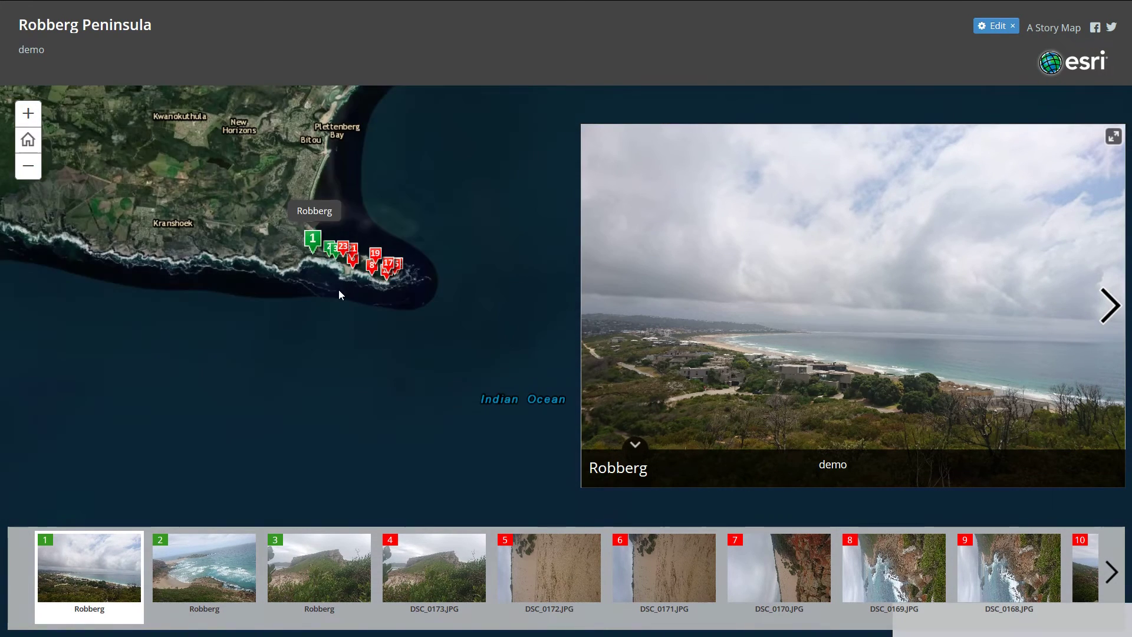
left_click_drag(344, 240, 247, 448)
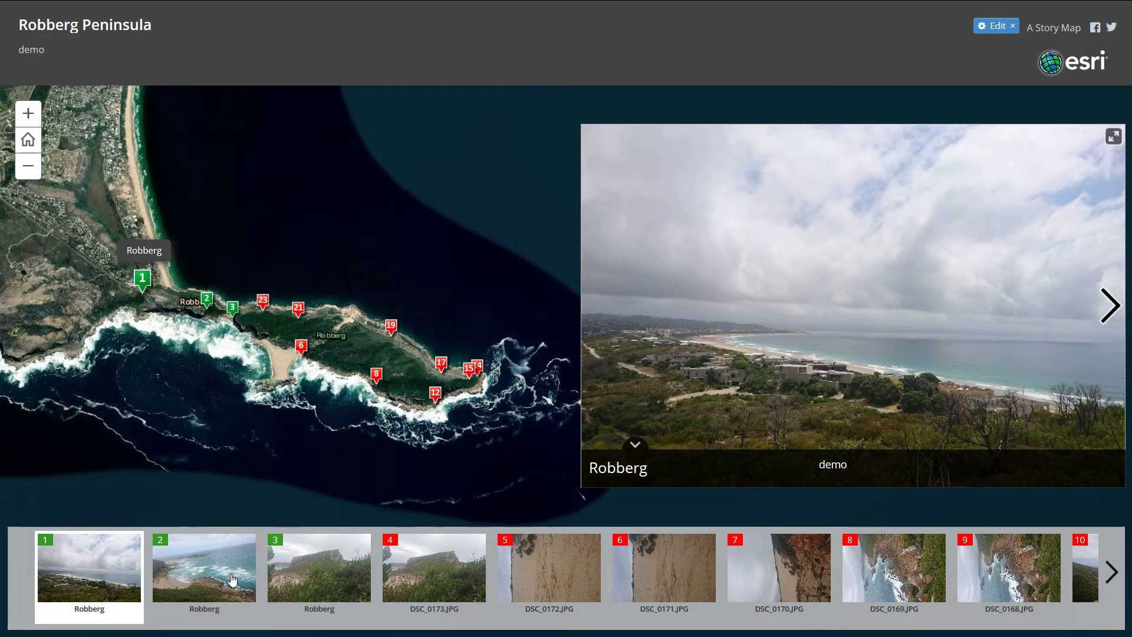
left_click(197, 589)
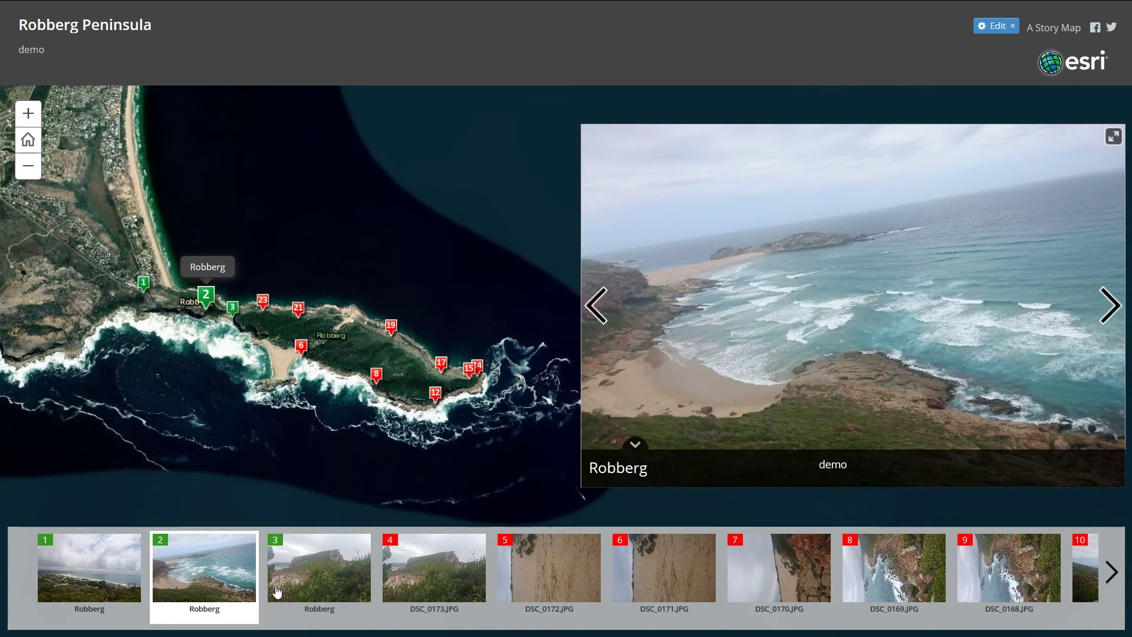